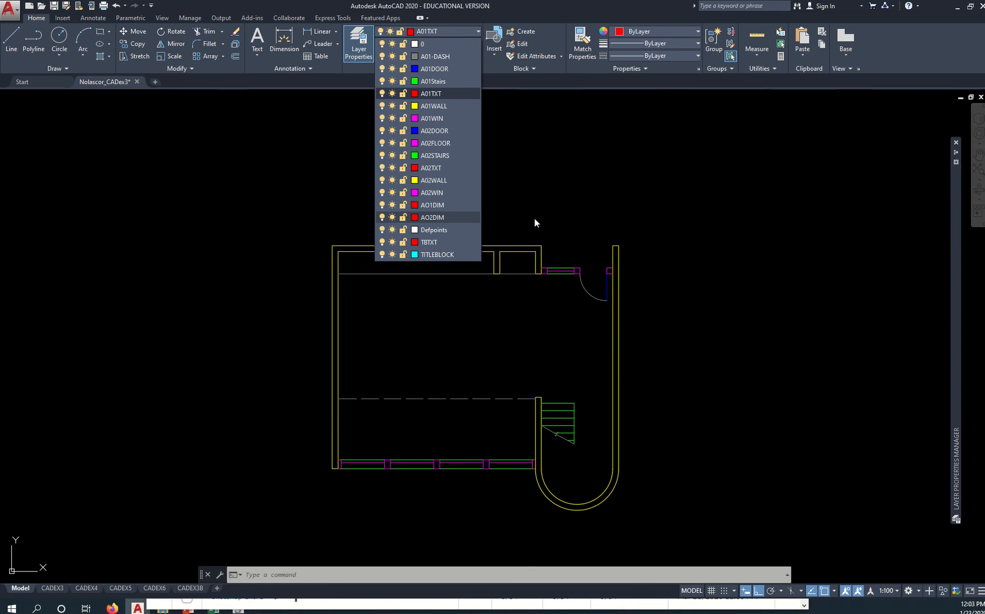
Make AO1DIM the current layer.
{"action": "left_click", "coordinate": [455, 205]}
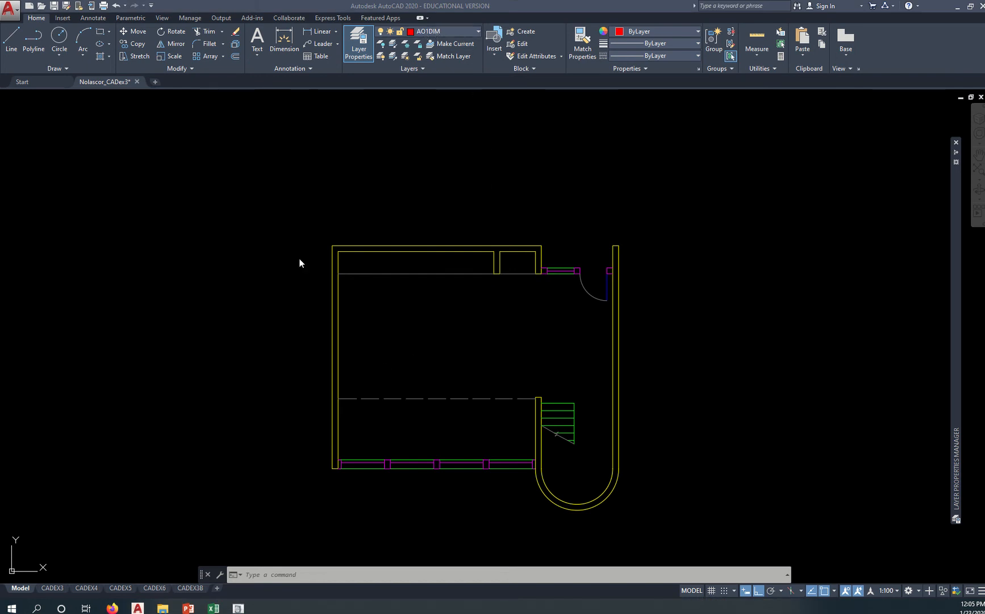
Switch to the Sheridan CAD Standards presentation in PowerPoint and examine the slides on saving and selecting the Sheridan Metric drawing template.
{"action": "mouse_move", "coordinate": [188, 608]}
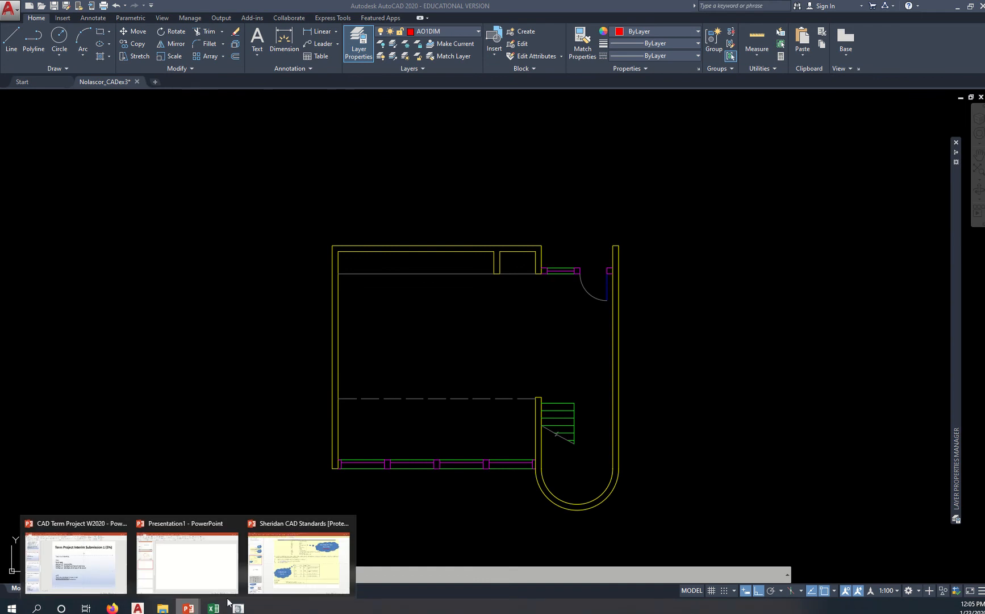
{"action": "left_click", "coordinate": [250, 560]}
{"action": "scroll", "coordinate": [100, 466], "scroll_direction": "down", "scroll_amount": 10}
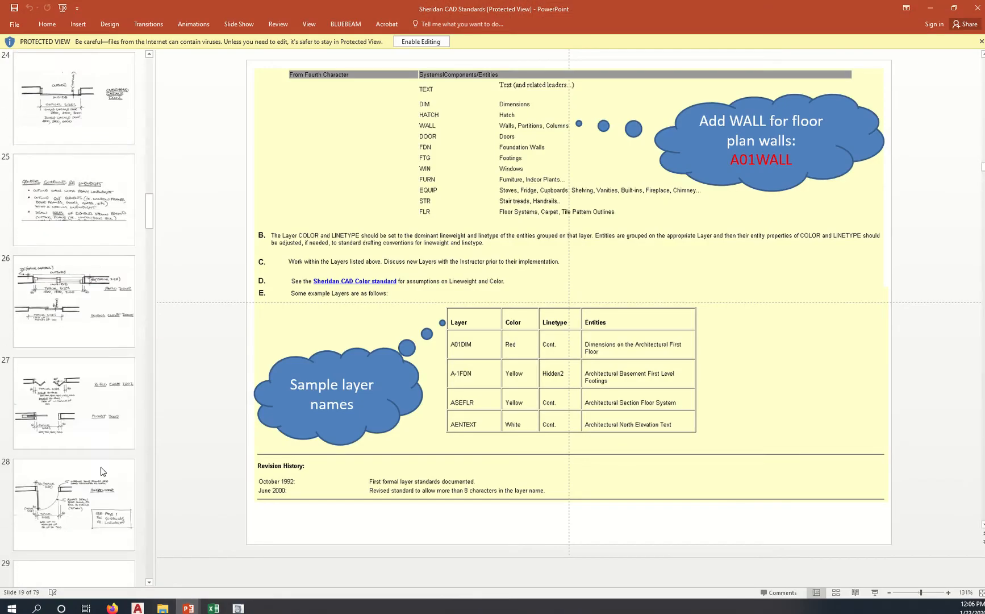
{"action": "scroll", "coordinate": [100, 469], "scroll_direction": "down", "scroll_amount": 12}
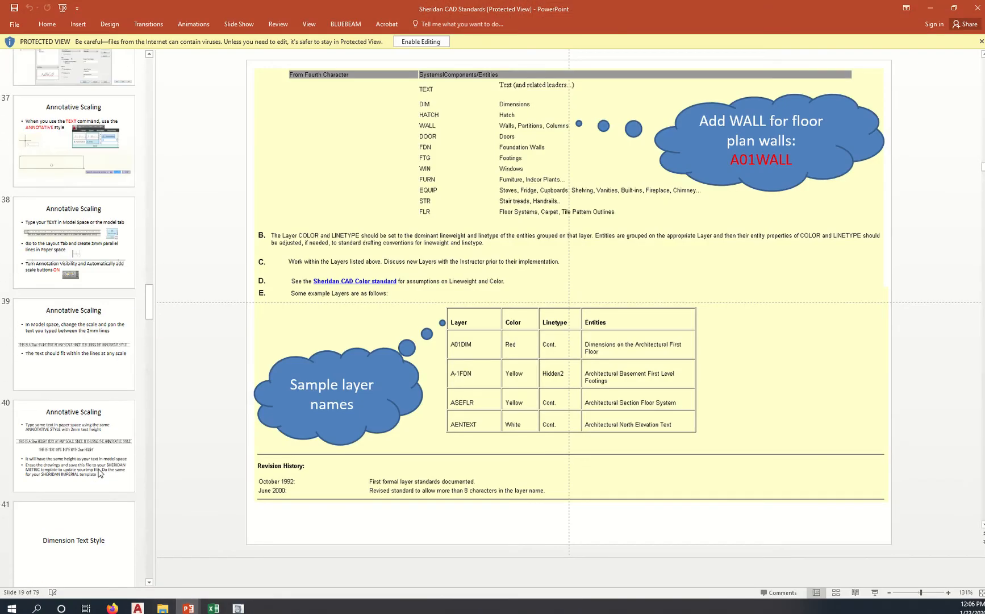
{"action": "scroll", "coordinate": [99, 473], "scroll_direction": "down", "scroll_amount": 10}
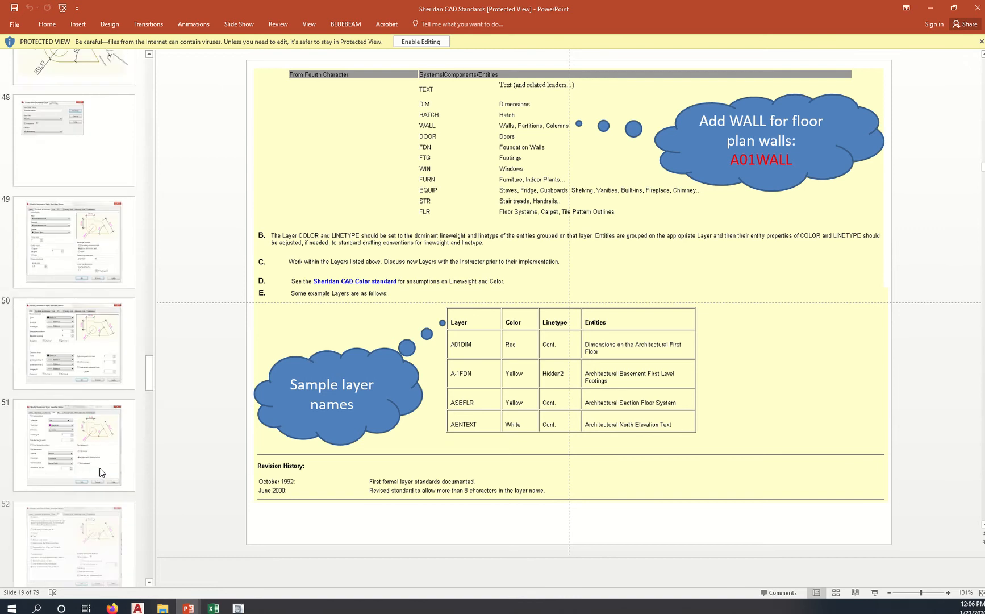
{"action": "scroll", "coordinate": [101, 472], "scroll_direction": "down", "scroll_amount": 8}
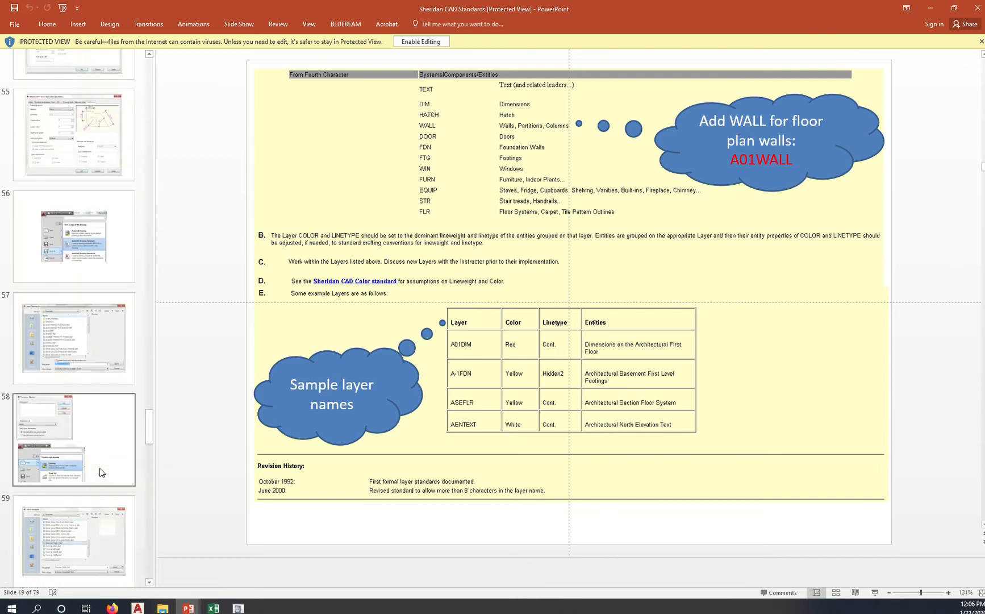
{"action": "scroll", "coordinate": [99, 468], "scroll_direction": "down", "scroll_amount": 3}
{"action": "scroll", "coordinate": [106, 434], "scroll_direction": "up", "scroll_amount": 1}
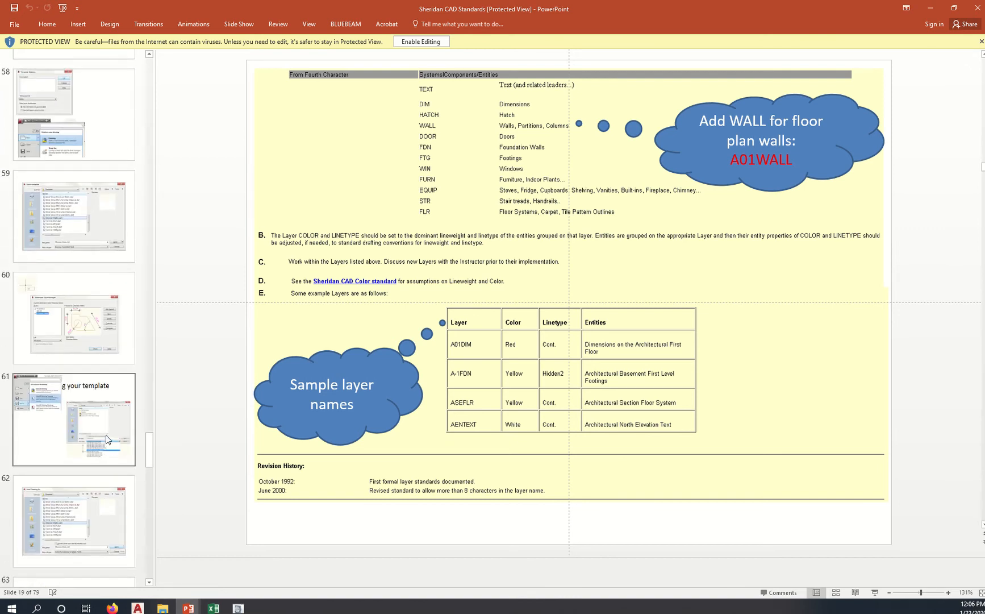
{"action": "left_click", "coordinate": [106, 439]}
{"action": "scroll", "coordinate": [106, 435], "scroll_direction": "up", "scroll_amount": 2}
{"action": "left_click", "coordinate": [99, 390]}
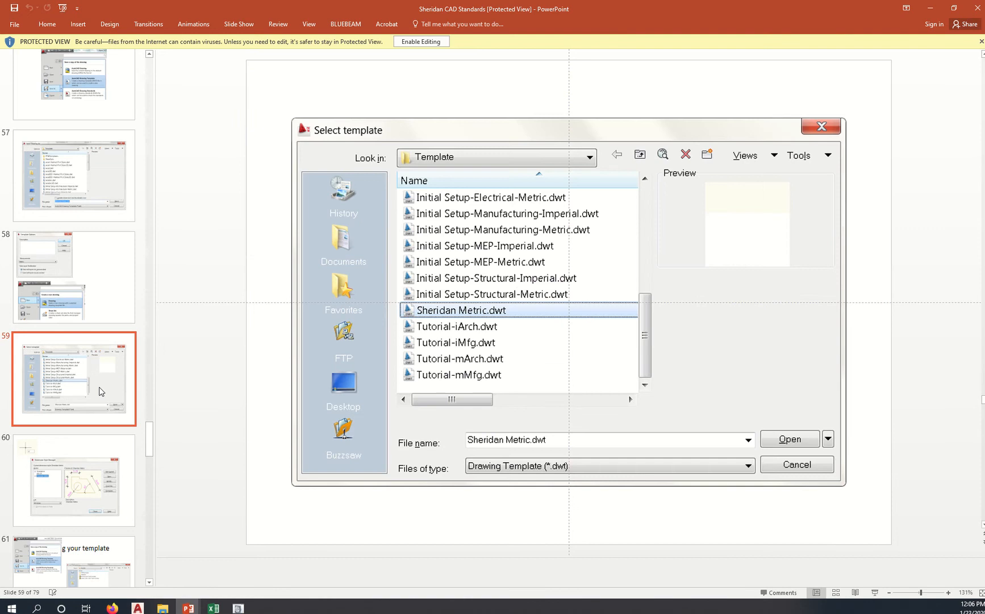
{"action": "left_click", "coordinate": [69, 187]}
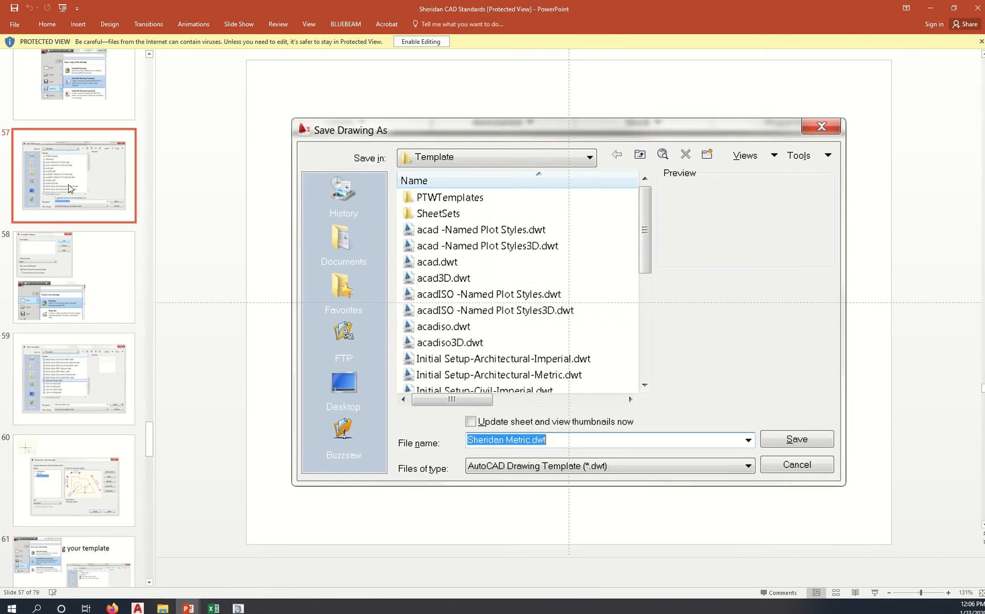
{"action": "scroll", "coordinate": [69, 187], "scroll_direction": "up", "scroll_amount": 1}
{"action": "left_click", "coordinate": [72, 189]}
Review the slides on the Dim text style, the drawing units and the Sheridan Imperial dimension style's line and text settings.
{"action": "scroll", "coordinate": [73, 363], "scroll_direction": "down", "scroll_amount": 7}
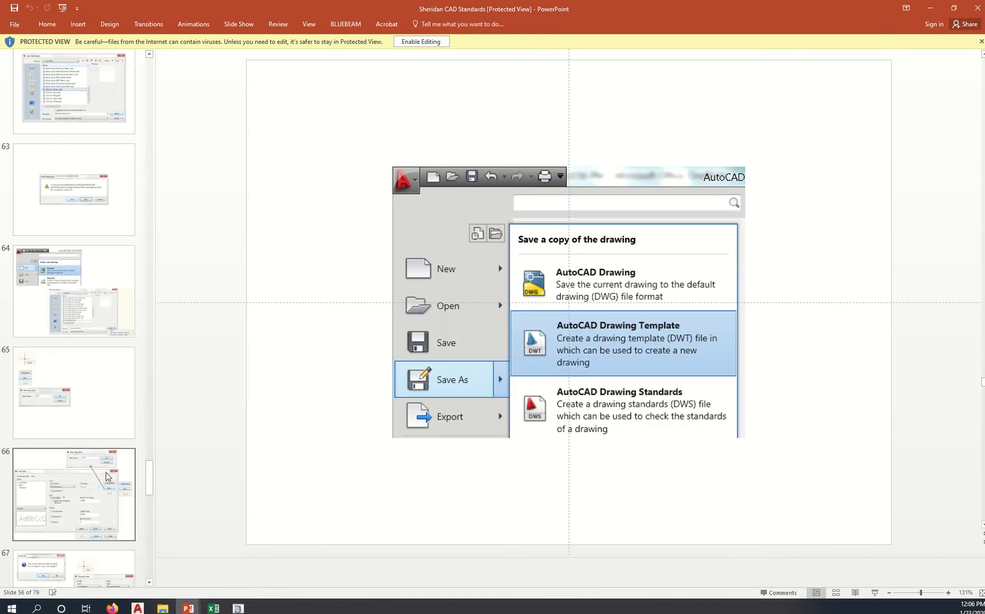
{"action": "left_click", "coordinate": [108, 478]}
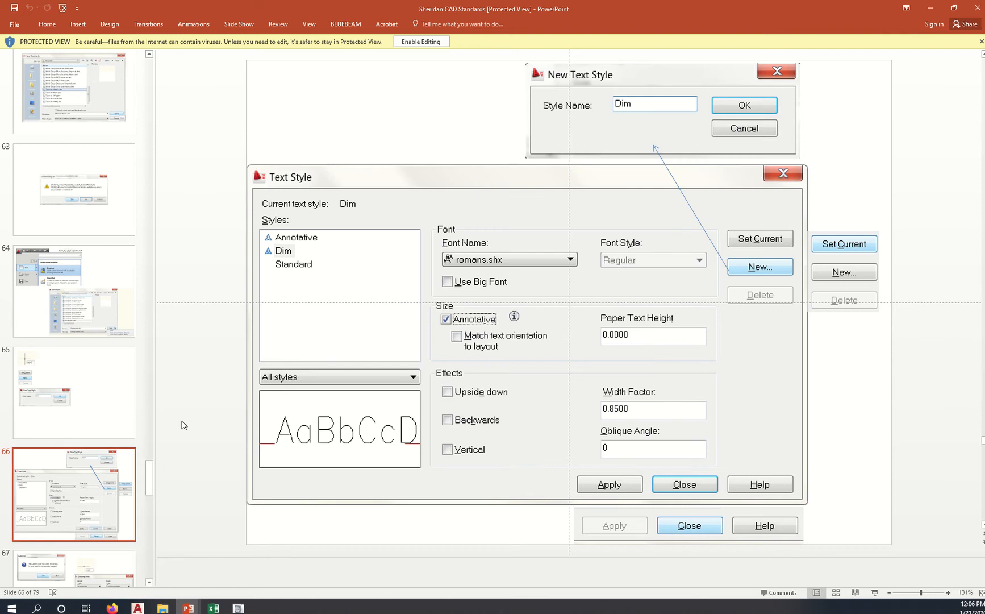
{"action": "scroll", "coordinate": [85, 500], "scroll_direction": "down", "scroll_amount": 1}
{"action": "left_click", "coordinate": [96, 529]}
{"action": "scroll", "coordinate": [97, 529], "scroll_direction": "down", "scroll_amount": 1}
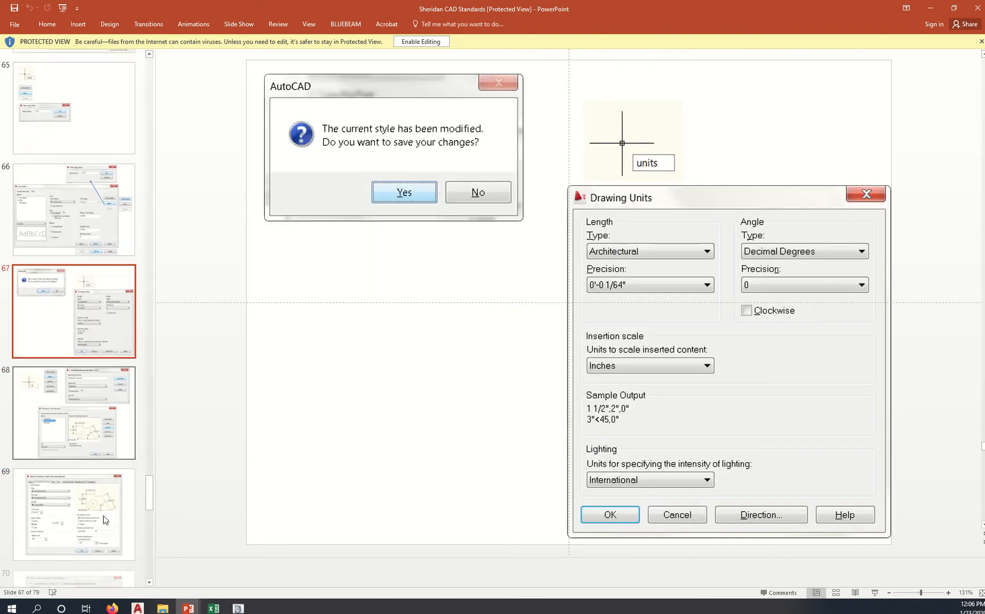
{"action": "left_click", "coordinate": [116, 408]}
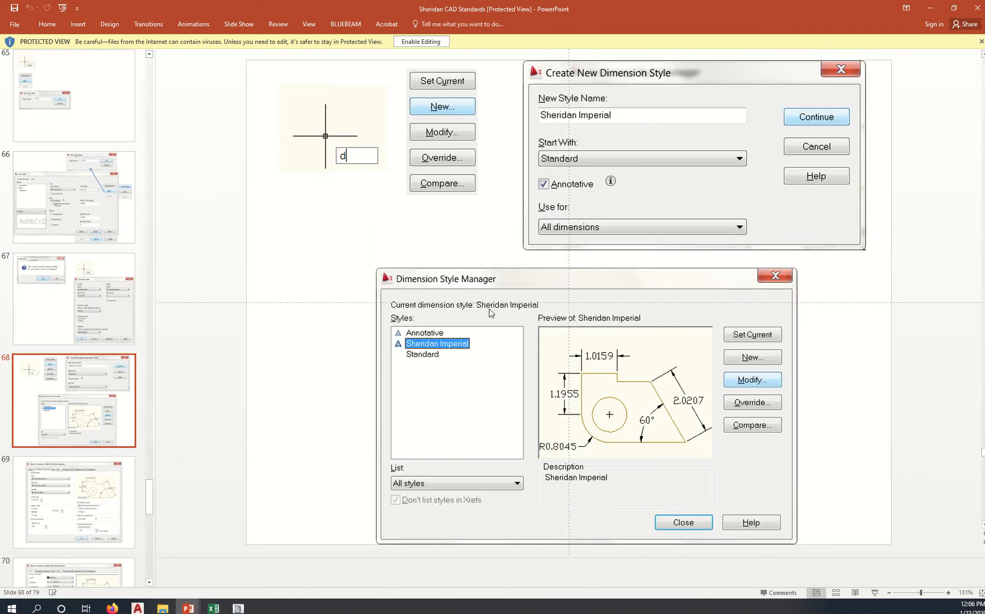
{"action": "scroll", "coordinate": [80, 500], "scroll_direction": "down", "scroll_amount": 2}
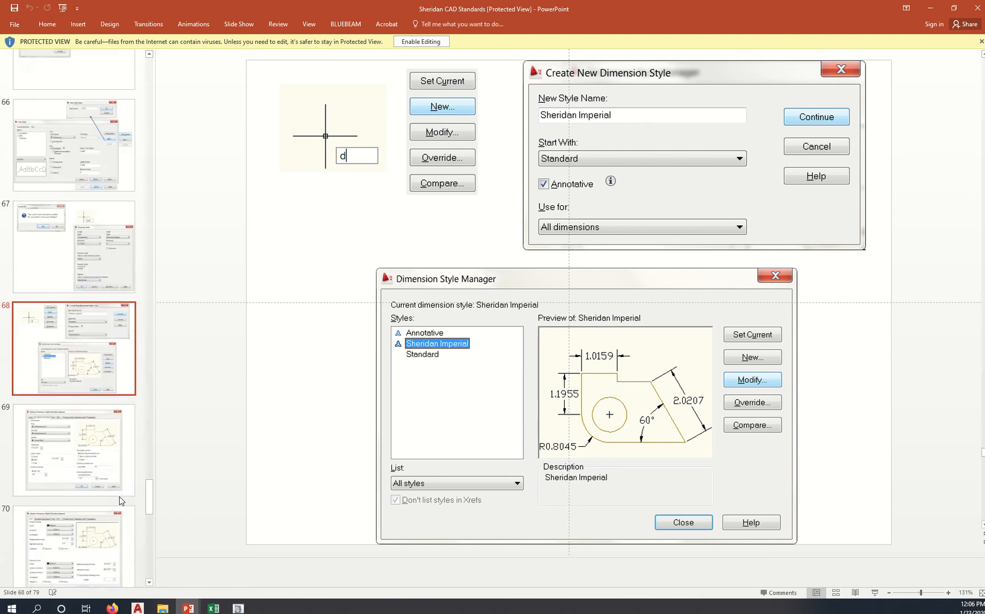
{"action": "left_click", "coordinate": [98, 378]}
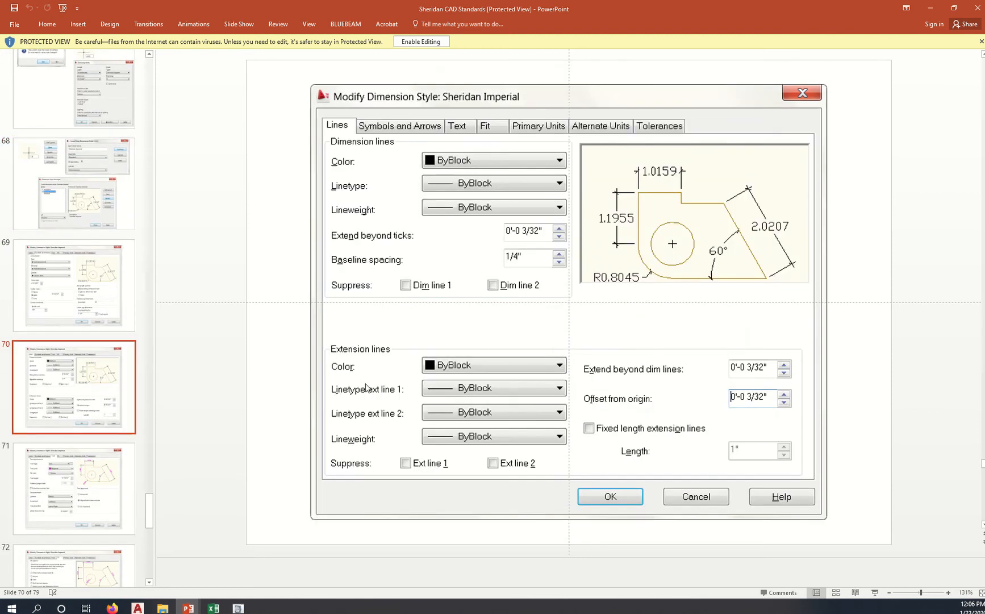
{"action": "scroll", "coordinate": [86, 426], "scroll_direction": "down", "scroll_amount": 2}
{"action": "left_click", "coordinate": [91, 323]}
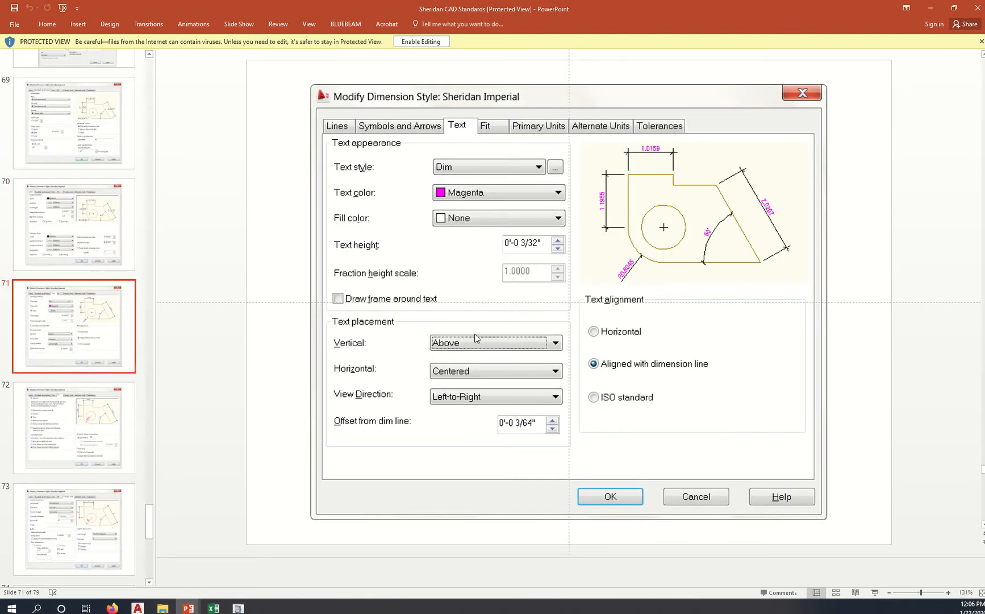
{"action": "scroll", "coordinate": [103, 440], "scroll_direction": "down", "scroll_amount": 6}
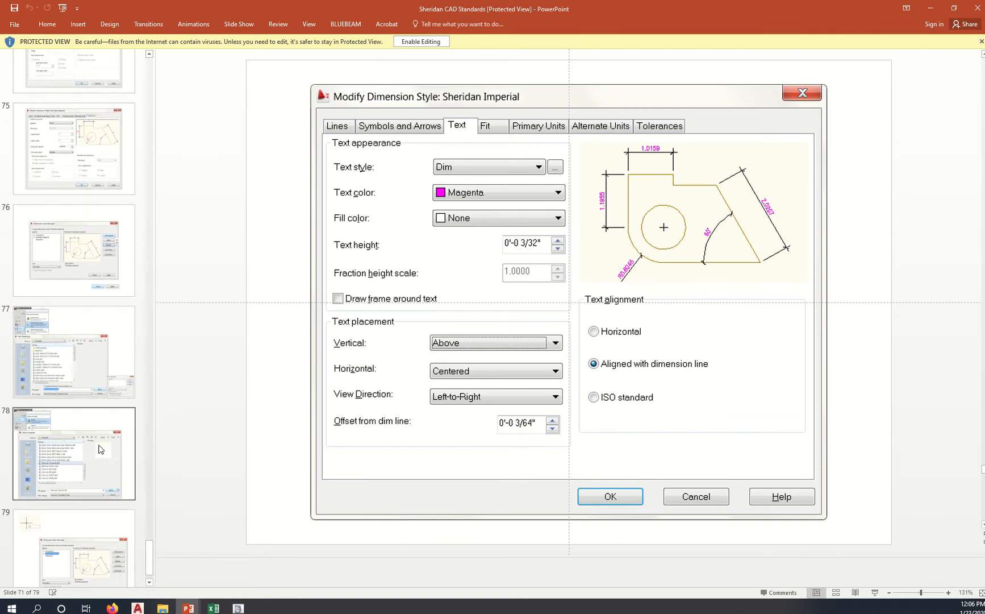
{"action": "left_click", "coordinate": [95, 543]}
{"action": "scroll", "coordinate": [95, 540], "scroll_direction": "up", "scroll_amount": 3}
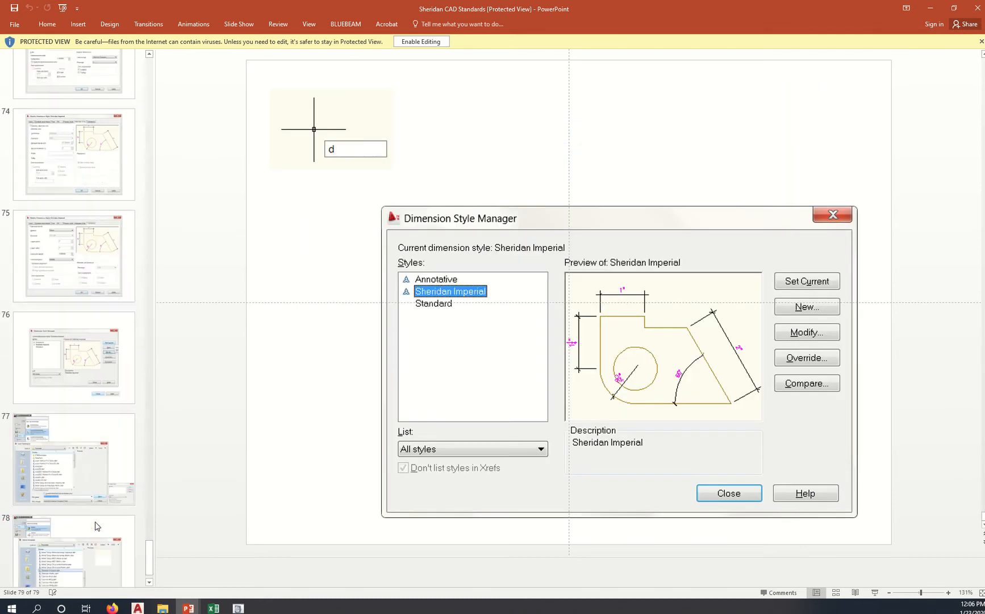
Open the CadEx 3 presentation and look through its ground floor plan slides.
{"action": "mouse_move", "coordinate": [192, 607]}
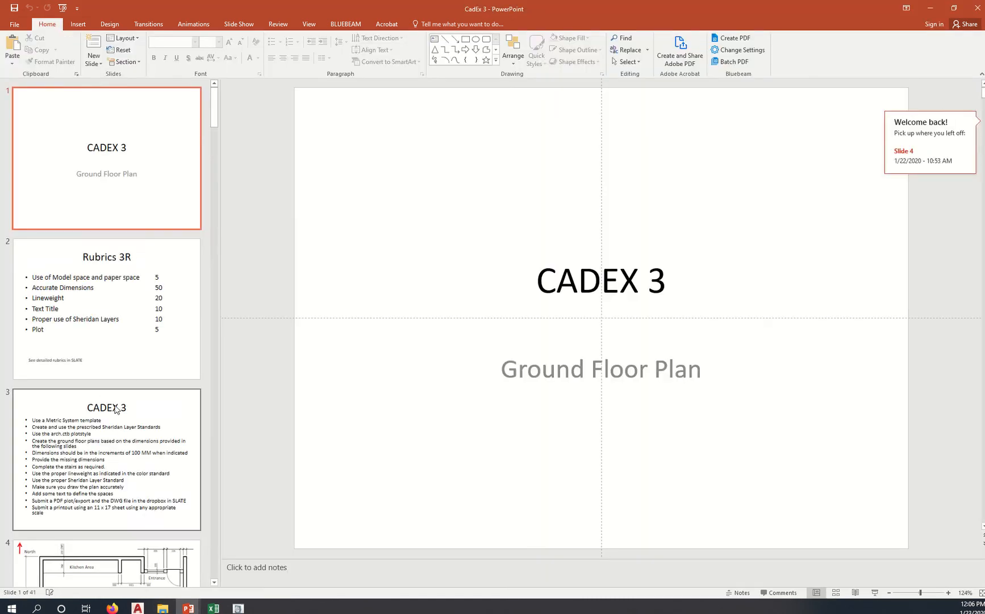
{"action": "scroll", "coordinate": [115, 409], "scroll_direction": "down", "scroll_amount": 15}
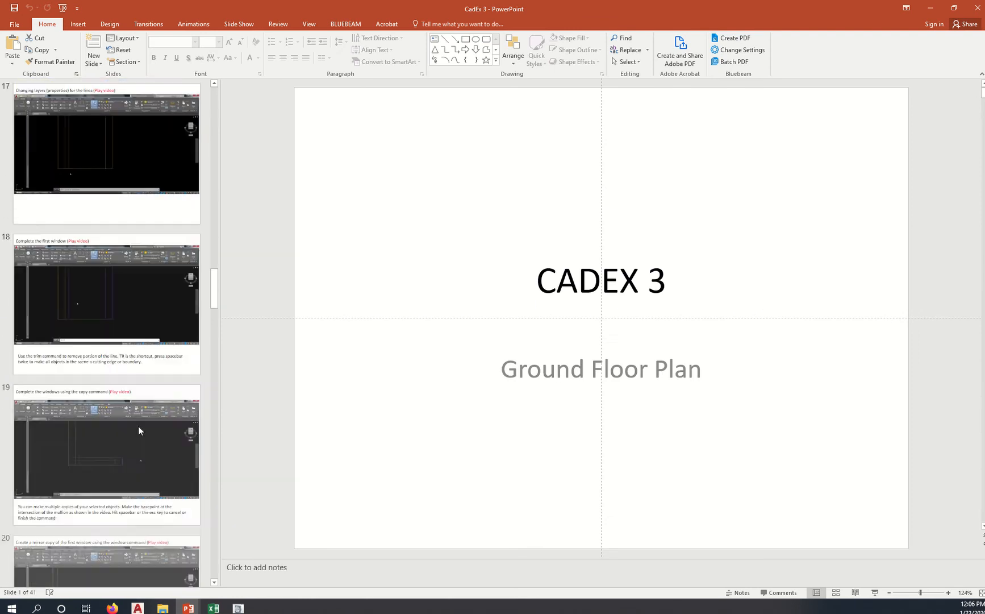
{"action": "scroll", "coordinate": [139, 427], "scroll_direction": "down", "scroll_amount": 12}
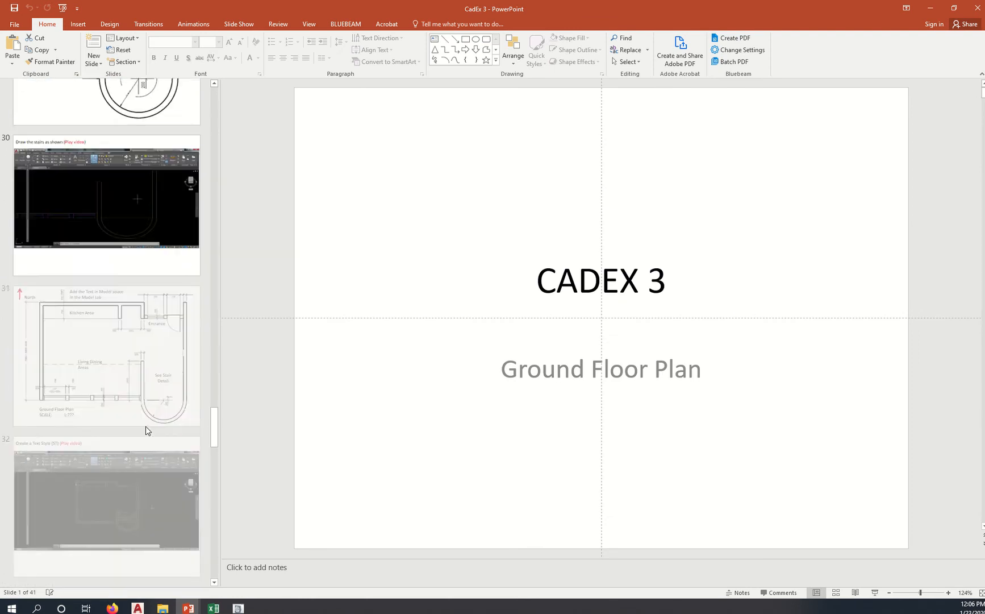
{"action": "scroll", "coordinate": [145, 430], "scroll_direction": "down", "scroll_amount": 9}
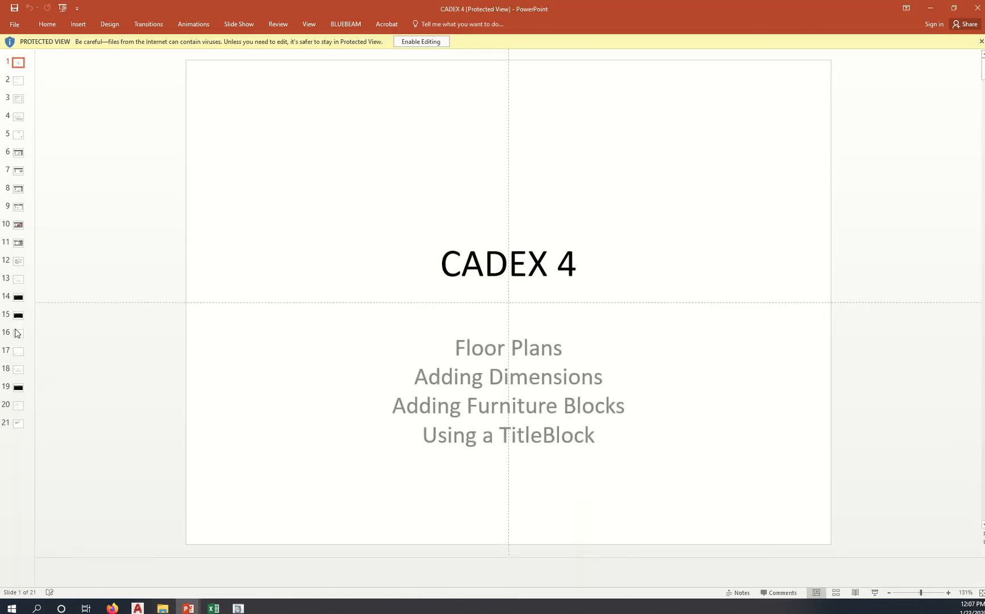
Review the CADEX 4 slides on furniture sources and the 3-tiered dimension format.
{"action": "left_click", "coordinate": [17, 333]}
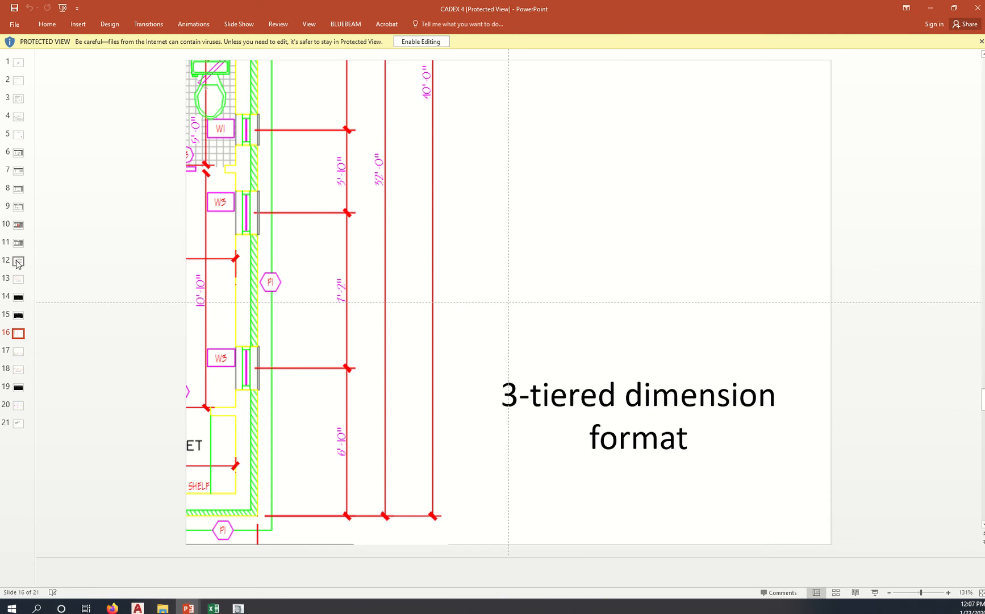
{"action": "left_click", "coordinate": [18, 262]}
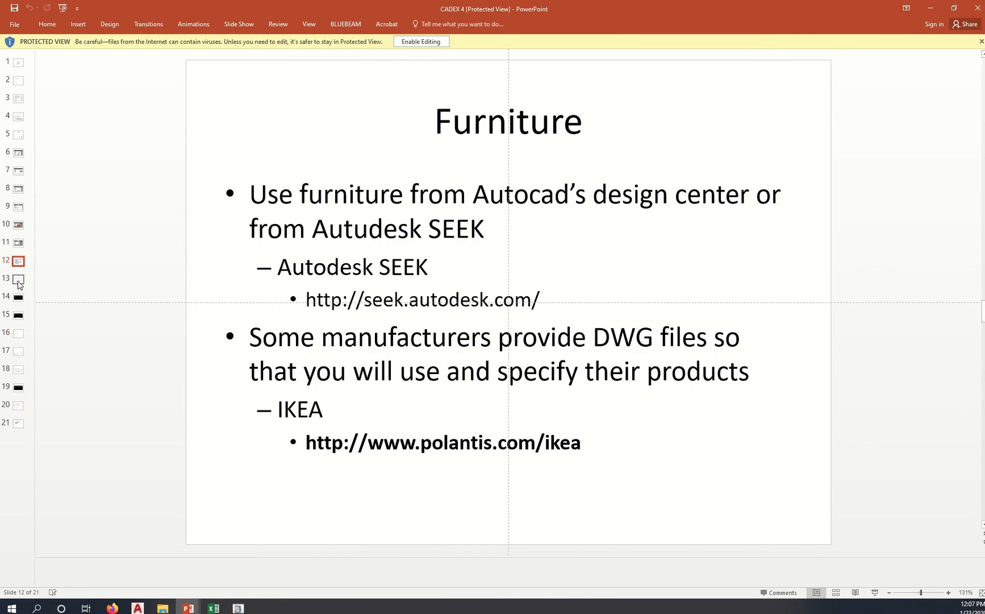
{"action": "left_click", "coordinate": [18, 281]}
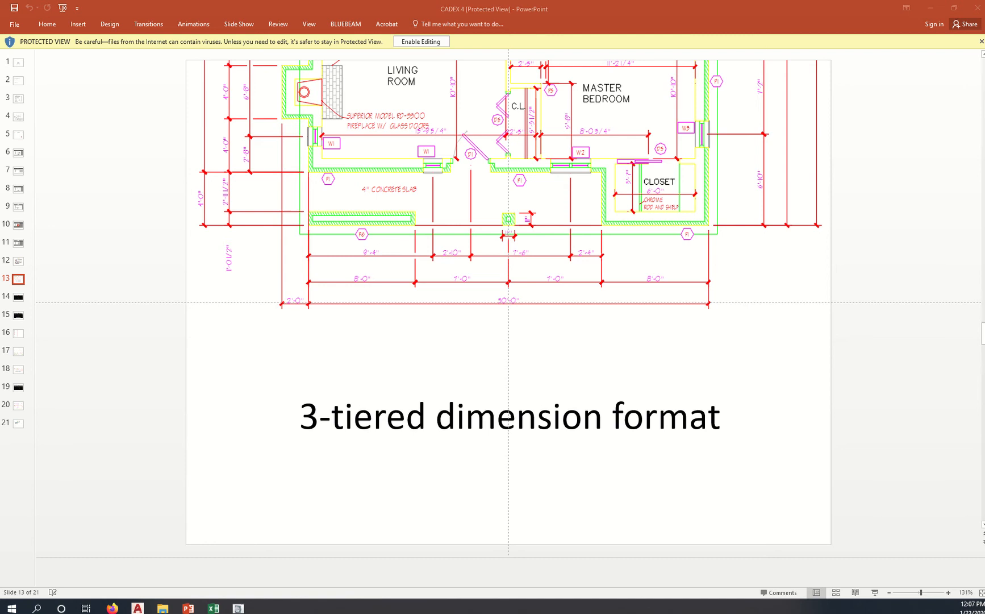
Switch to AutoCAD and start a linear dimension from the outer lower-left corner of the ground floor plan.
{"action": "left_click", "coordinate": [138, 608]}
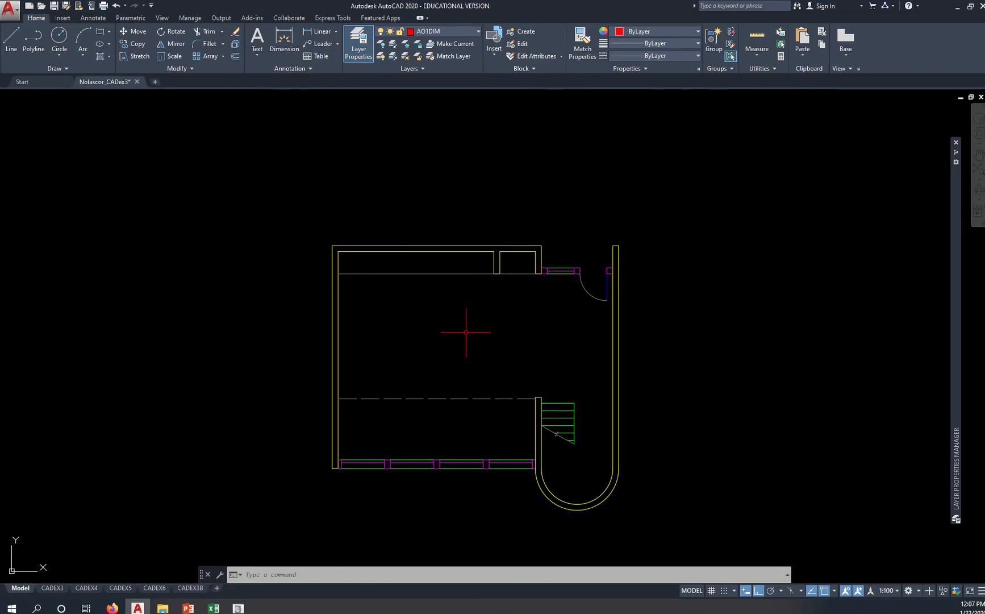
{"action": "left_click", "coordinate": [336, 33]}
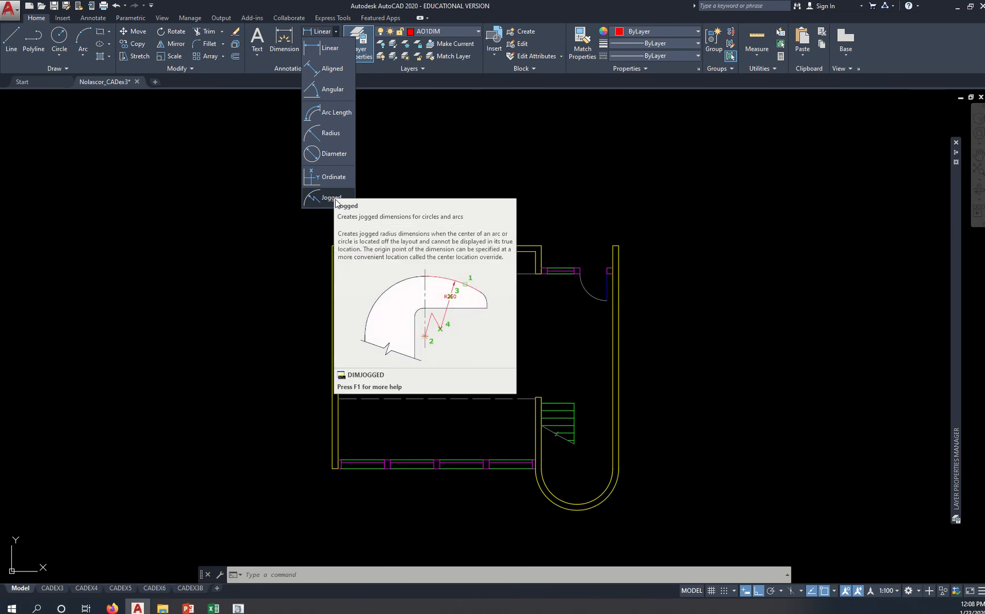
{"action": "left_click", "coordinate": [331, 50]}
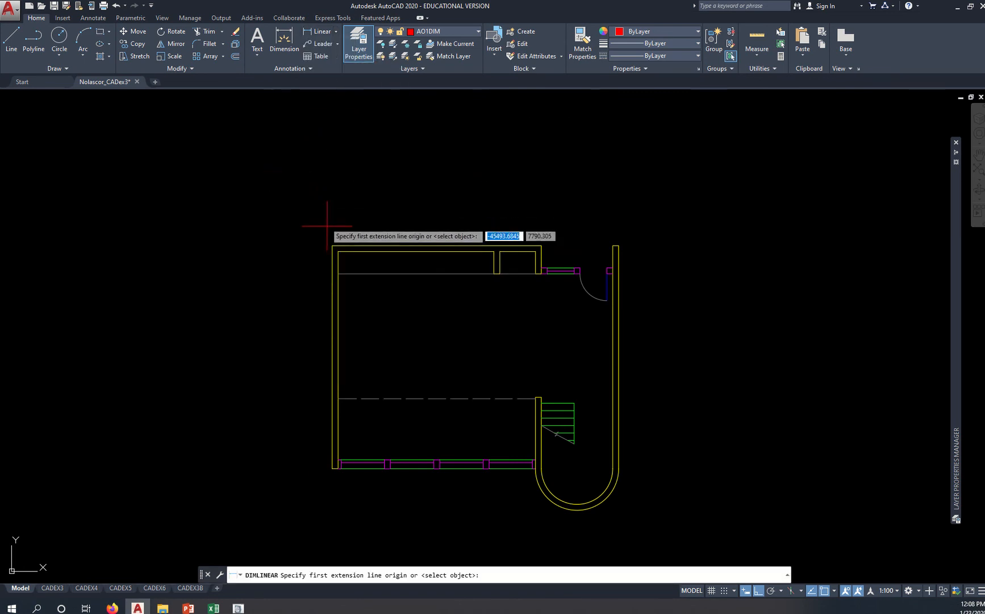
{"action": "middle_click_drag", "start_coordinate": [407, 477], "coordinate": [432, 311]}
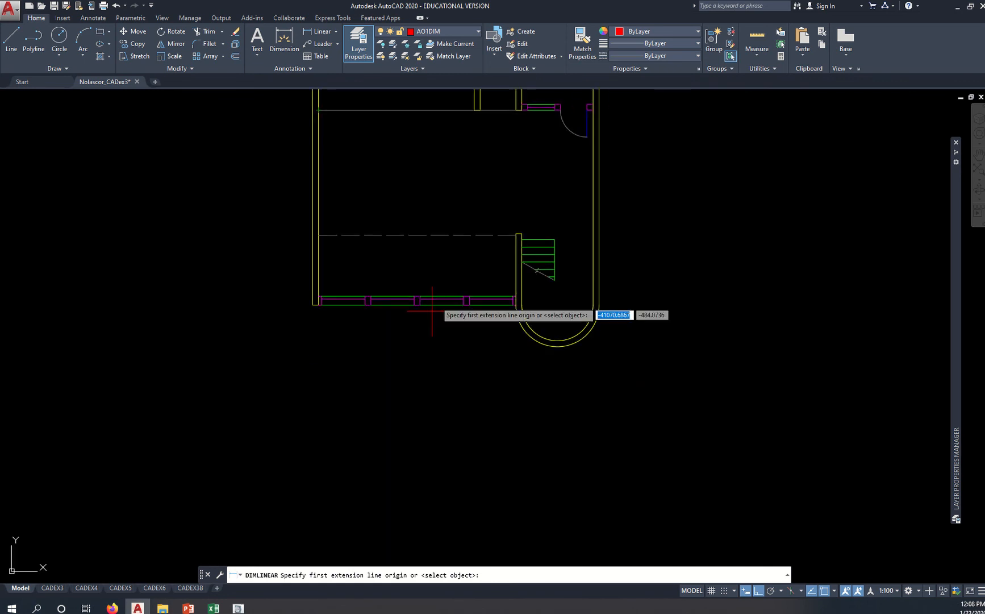
{"action": "scroll", "coordinate": [320, 317], "scroll_direction": "up", "scroll_amount": 2}
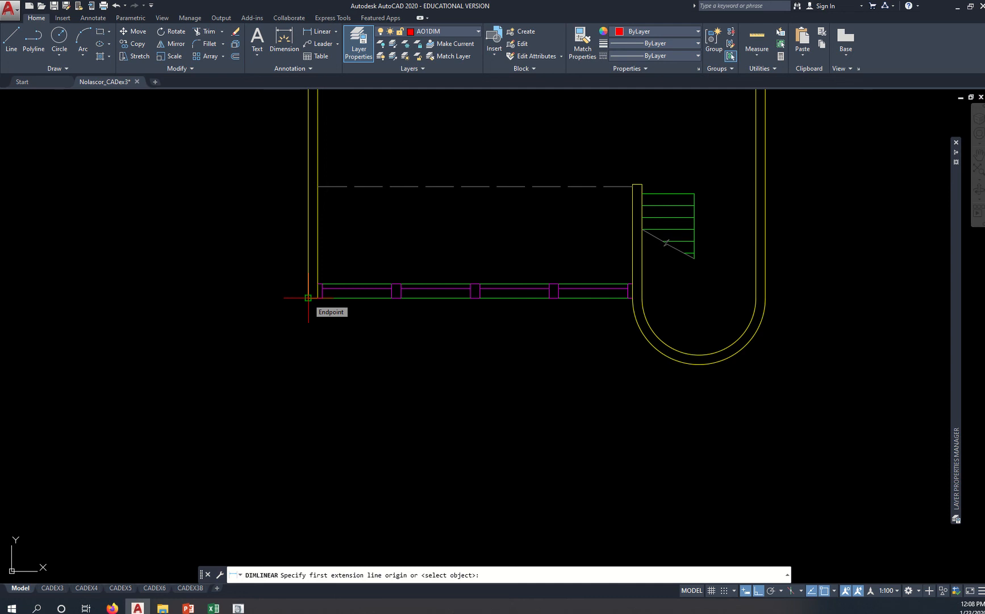
{"action": "left_click", "coordinate": [308, 297]}
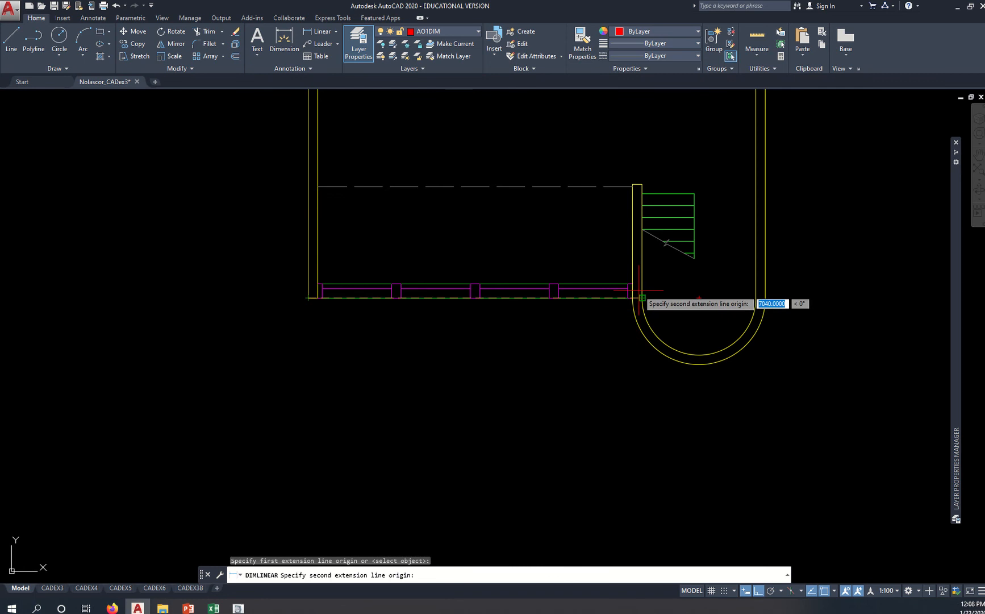
End the linear dimension at the midpoint of the stair wall's upper end and place its dimension line below the plan.
{"action": "scroll", "coordinate": [639, 291], "scroll_direction": "up", "scroll_amount": 5}
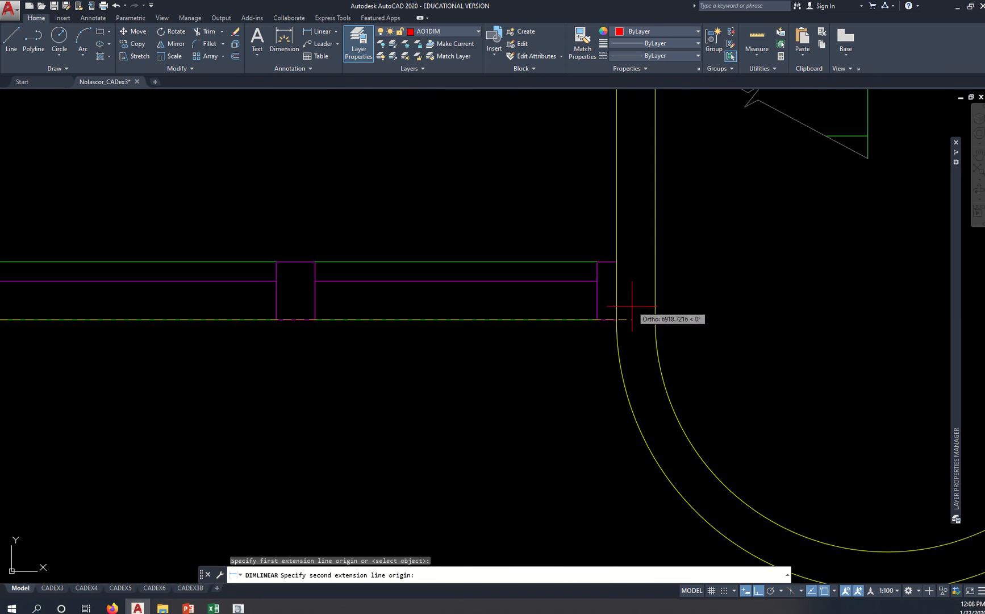
{"action": "scroll", "coordinate": [630, 321], "scroll_direction": "down", "scroll_amount": 4}
{"action": "scroll", "coordinate": [633, 213], "scroll_direction": "up", "scroll_amount": 6}
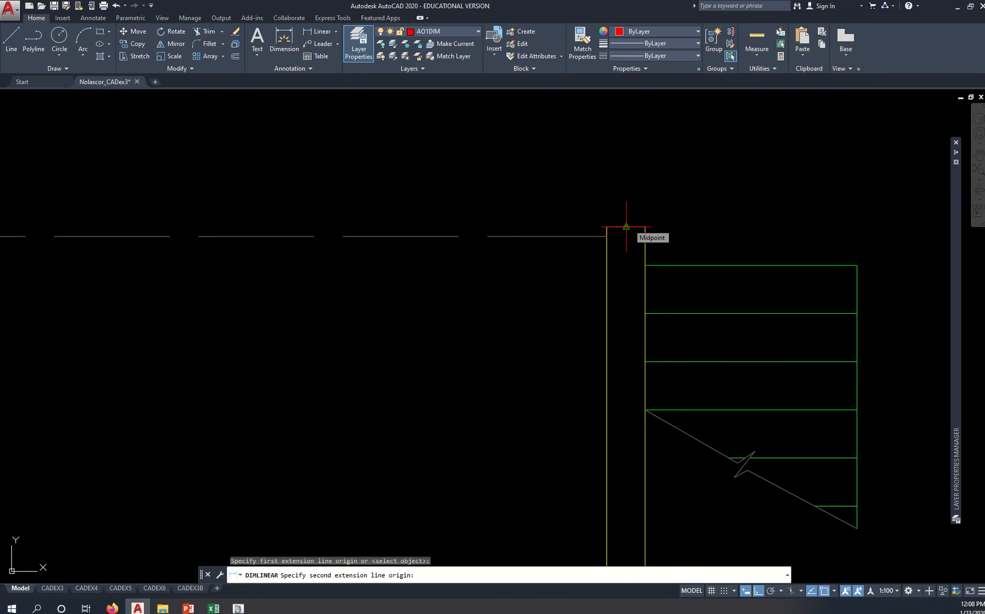
{"action": "left_click", "coordinate": [834, 591]}
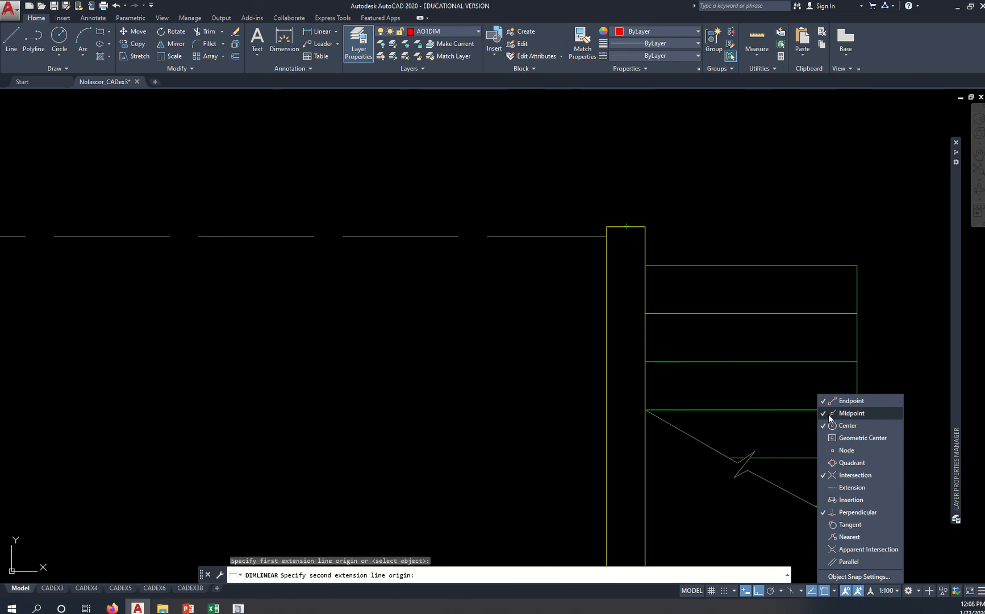
{"action": "left_click", "coordinate": [580, 327]}
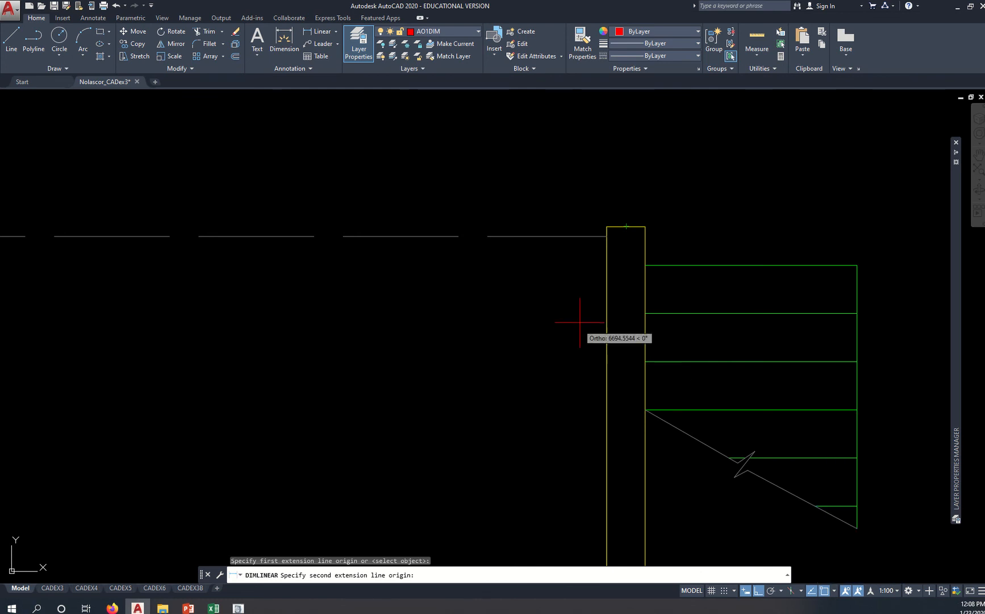
{"action": "left_click", "coordinate": [625, 226]}
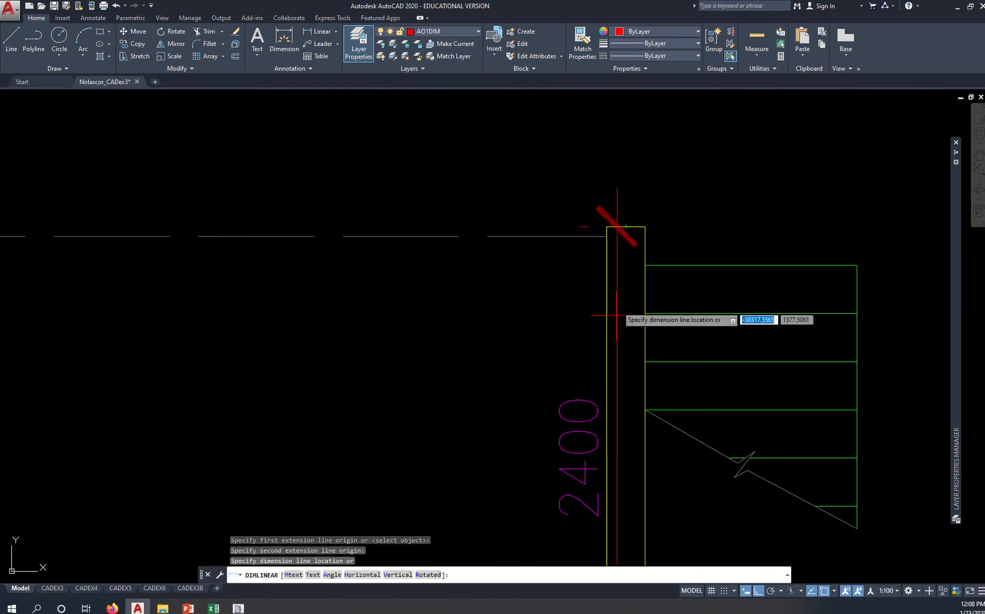
{"action": "scroll", "coordinate": [617, 388], "scroll_direction": "down", "scroll_amount": 6}
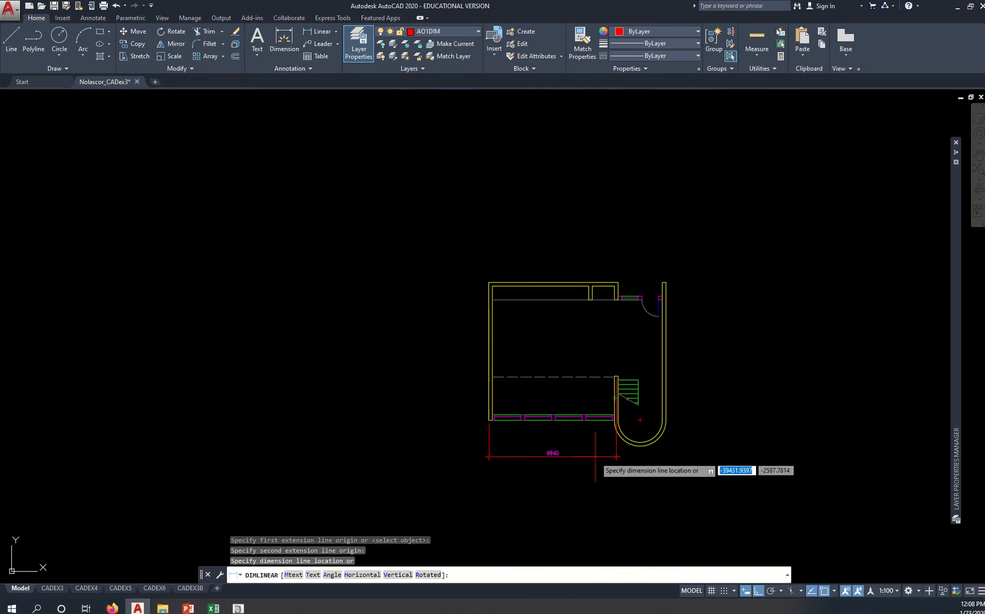
{"action": "scroll", "coordinate": [597, 457], "scroll_direction": "up", "scroll_amount": 2}
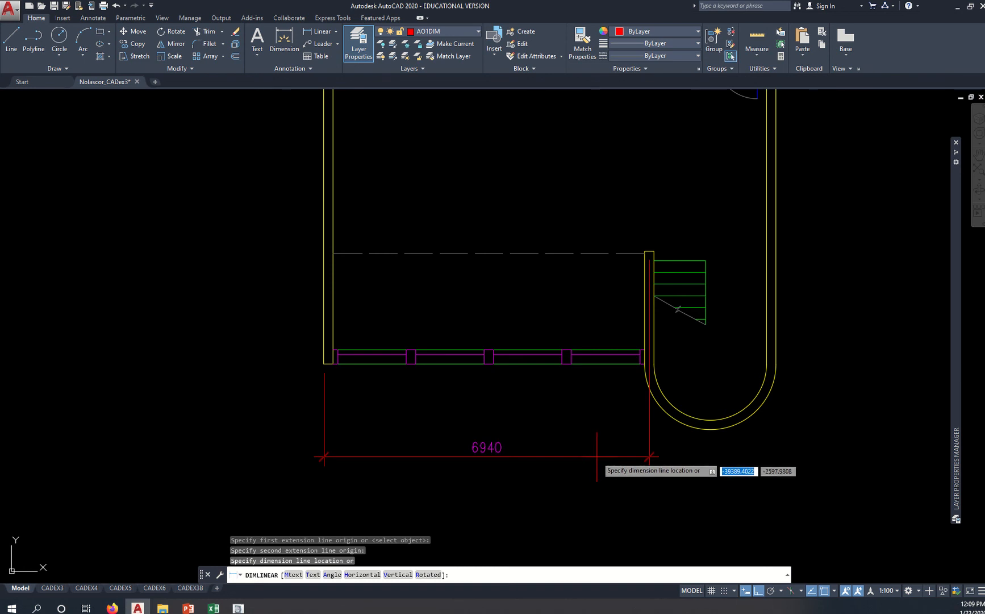
{"action": "left_click", "coordinate": [596, 456]}
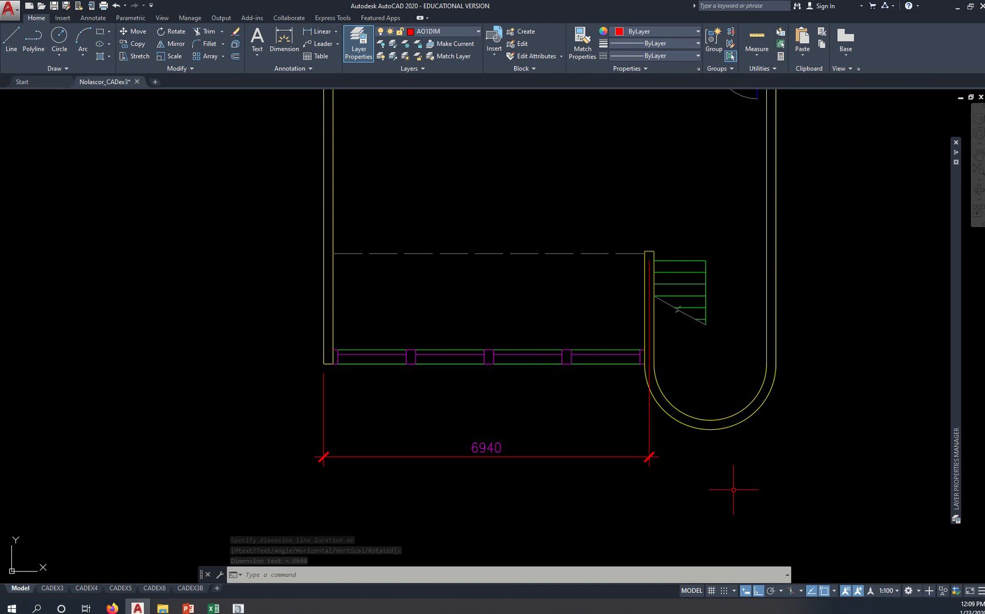
Add a continued dimension from the stair wall's centreline to the outer face of the right exterior wall, where the curve begins.
{"action": "type", "text": "DIMC"}
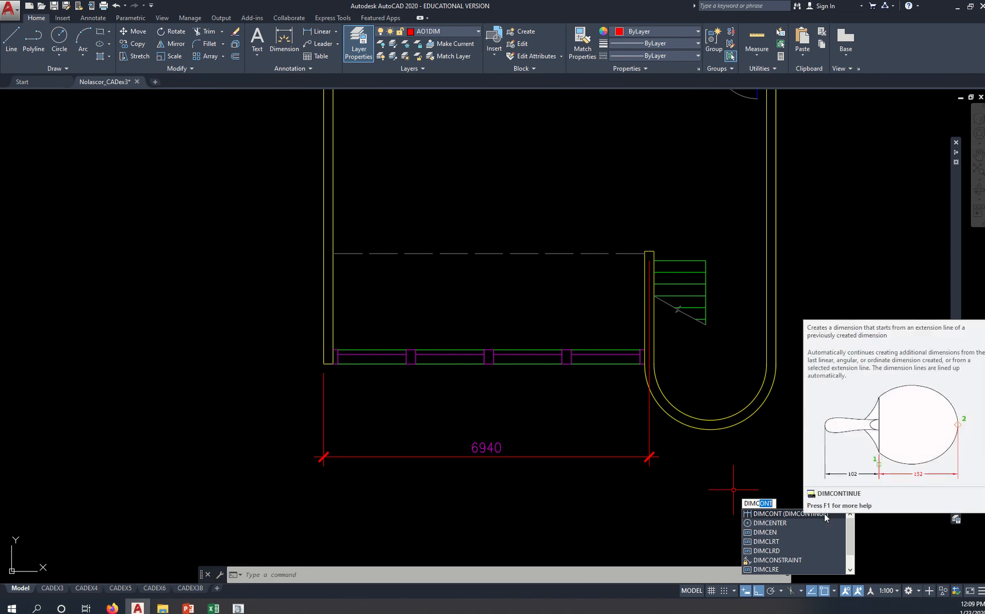
{"action": "left_click", "coordinate": [797, 513]}
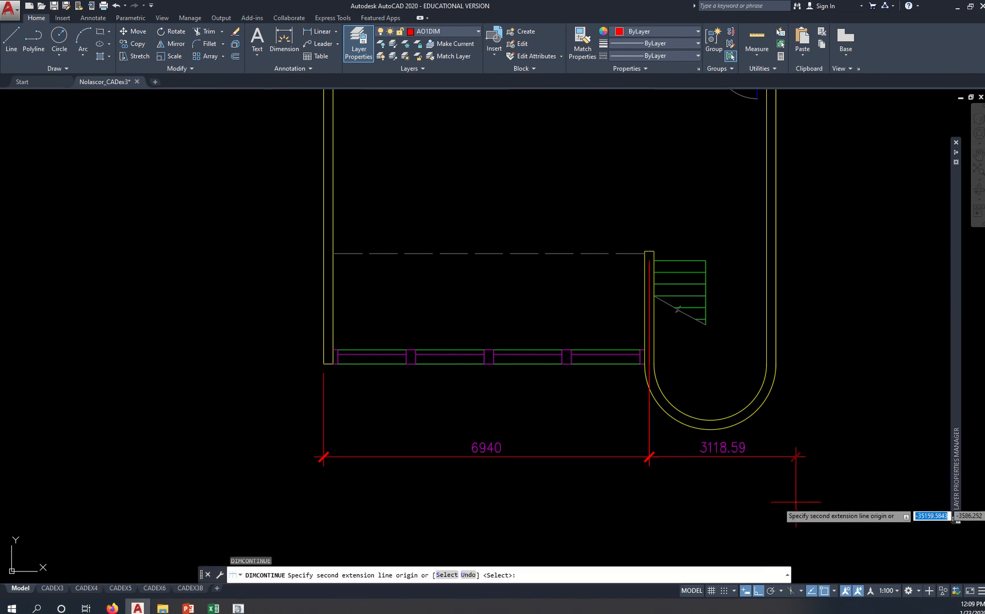
{"action": "left_click", "coordinate": [776, 363]}
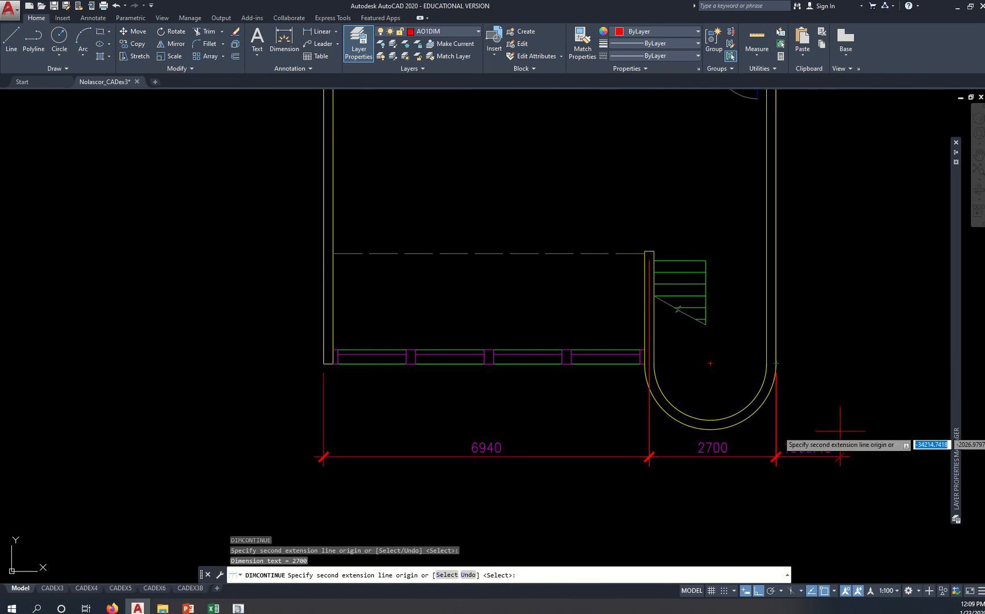
{"action": "key", "text": "Return"}
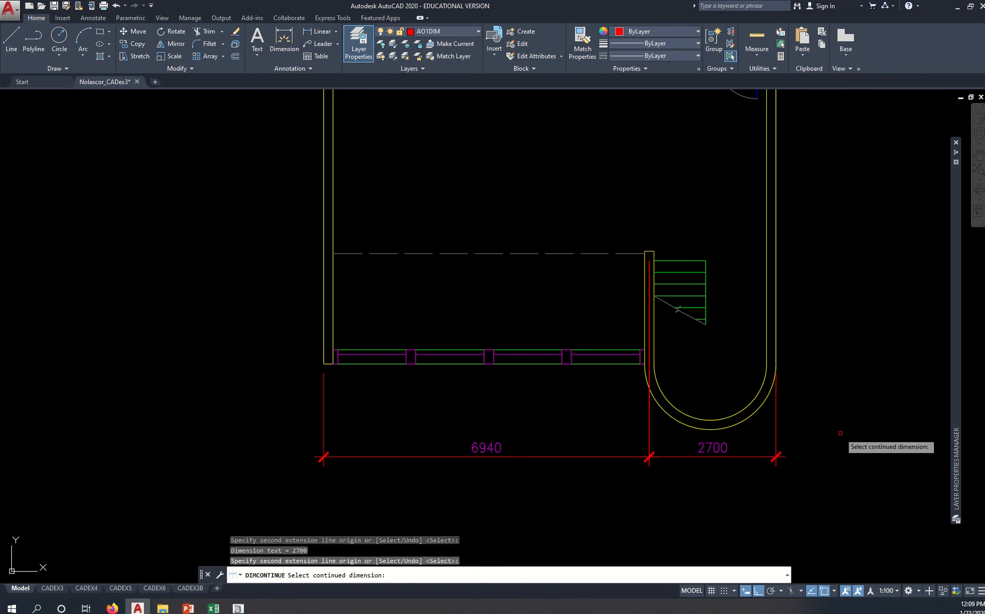
{"action": "key", "text": "Return"}
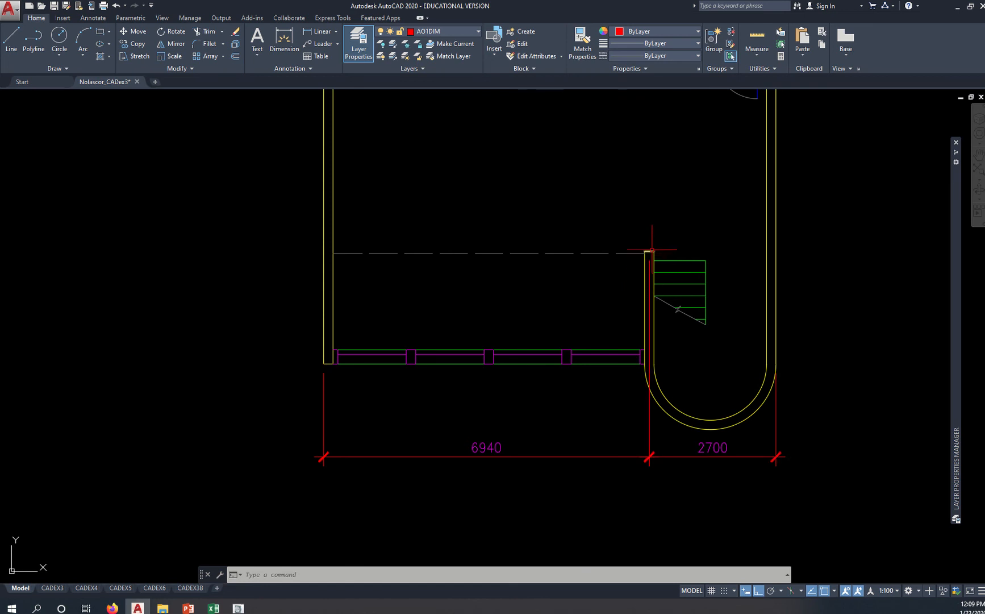
Shorten the shared extension line of both dimensions by stretching its origin down to the outer face of the curved wall.
{"action": "left_click", "coordinate": [665, 438]}
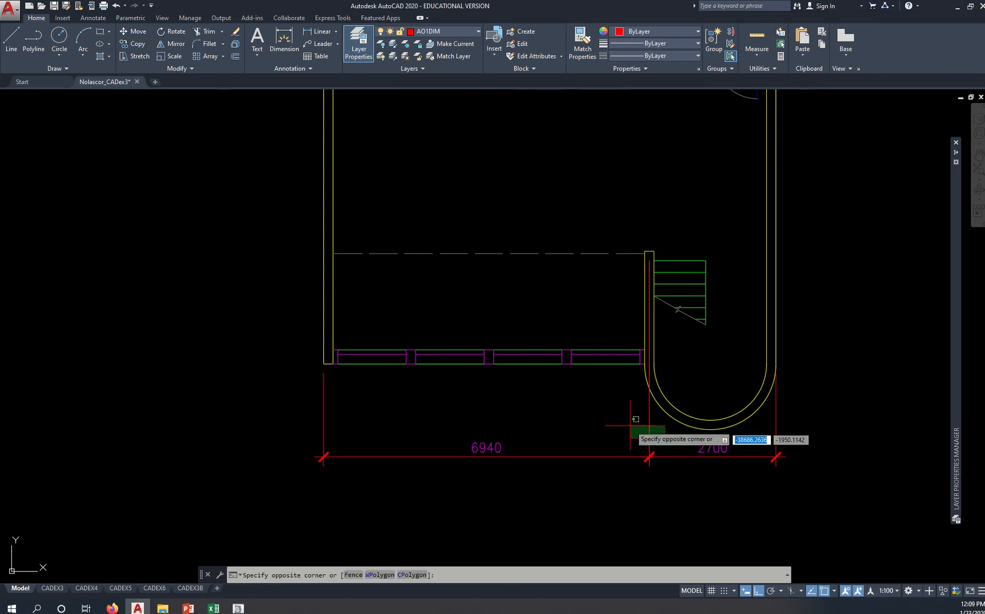
{"action": "left_click", "coordinate": [630, 422]}
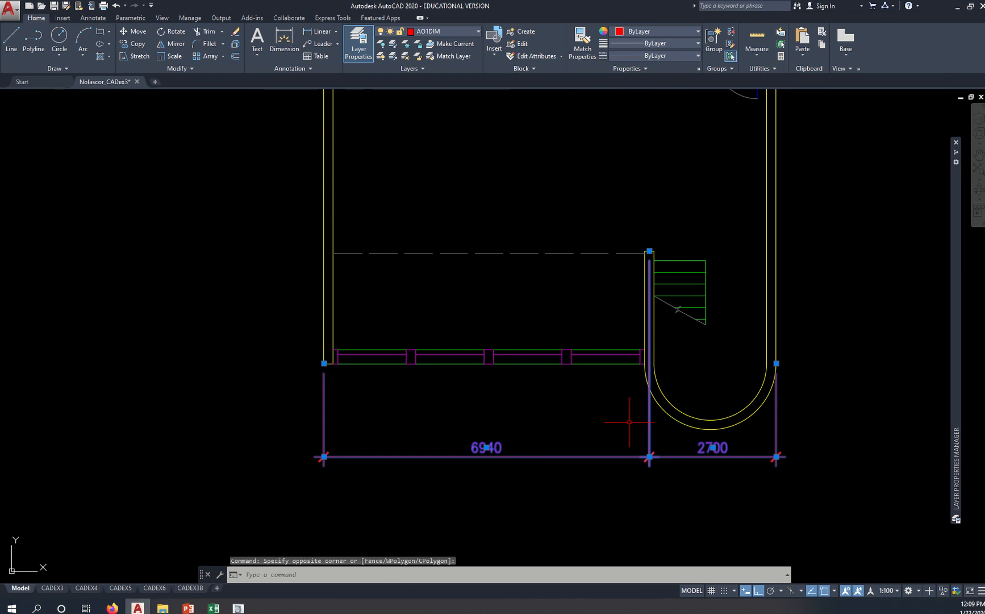
{"action": "left_click", "coordinate": [649, 250]}
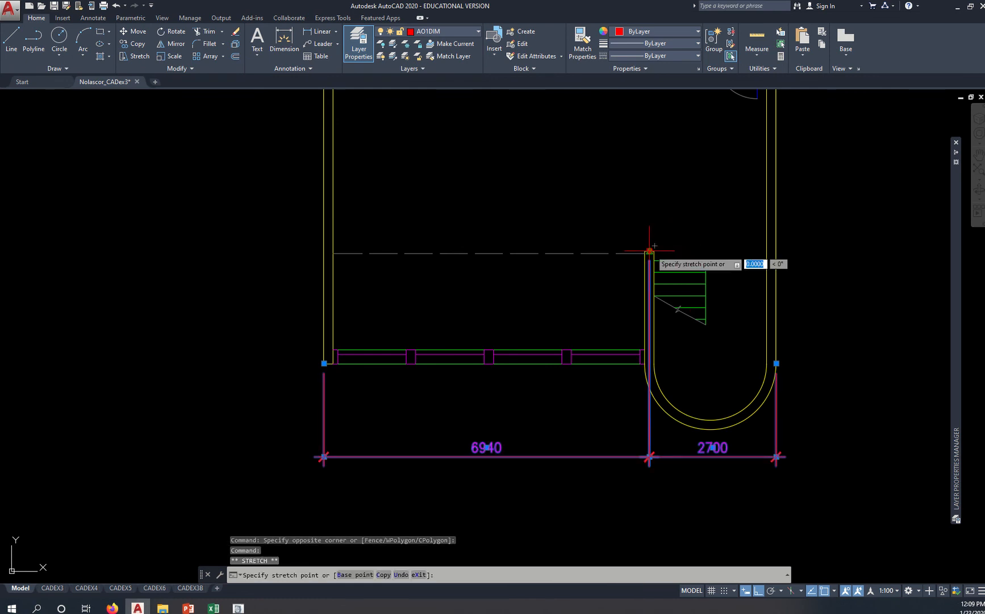
{"action": "scroll", "coordinate": [652, 405], "scroll_direction": "up", "scroll_amount": 2}
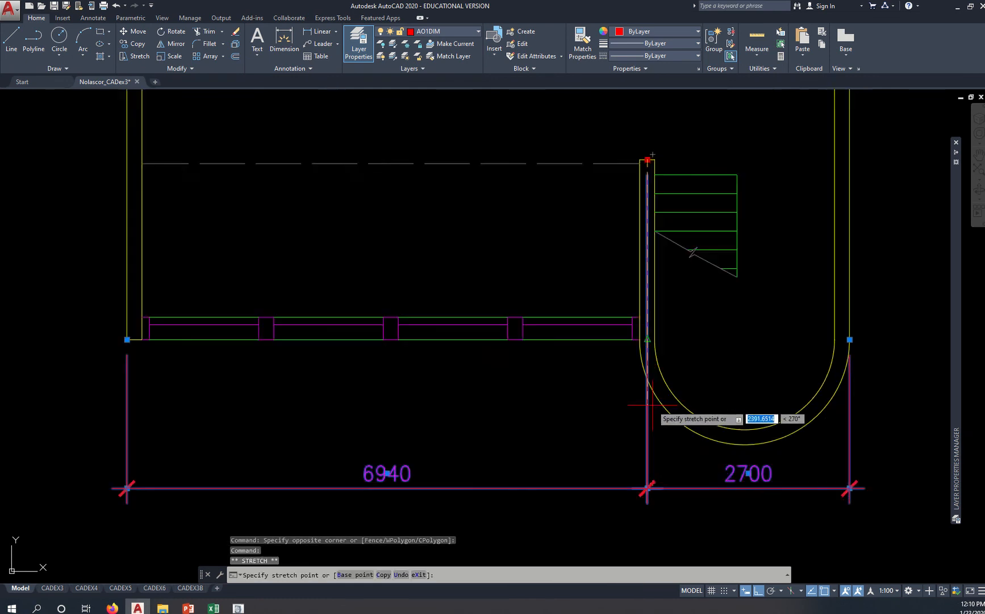
{"action": "scroll", "coordinate": [649, 404], "scroll_direction": "up", "scroll_amount": 4}
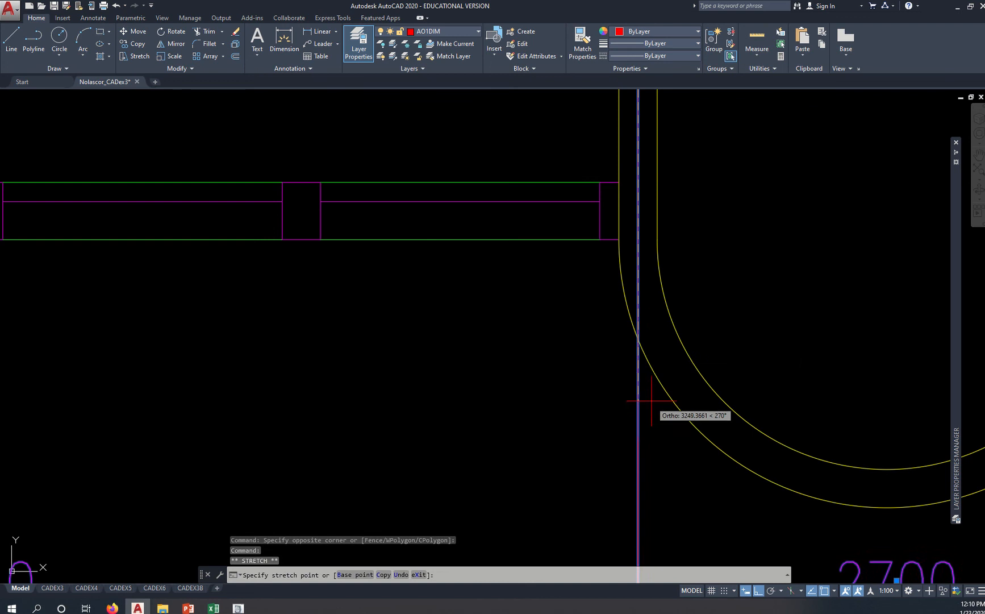
{"action": "left_click", "coordinate": [638, 339]}
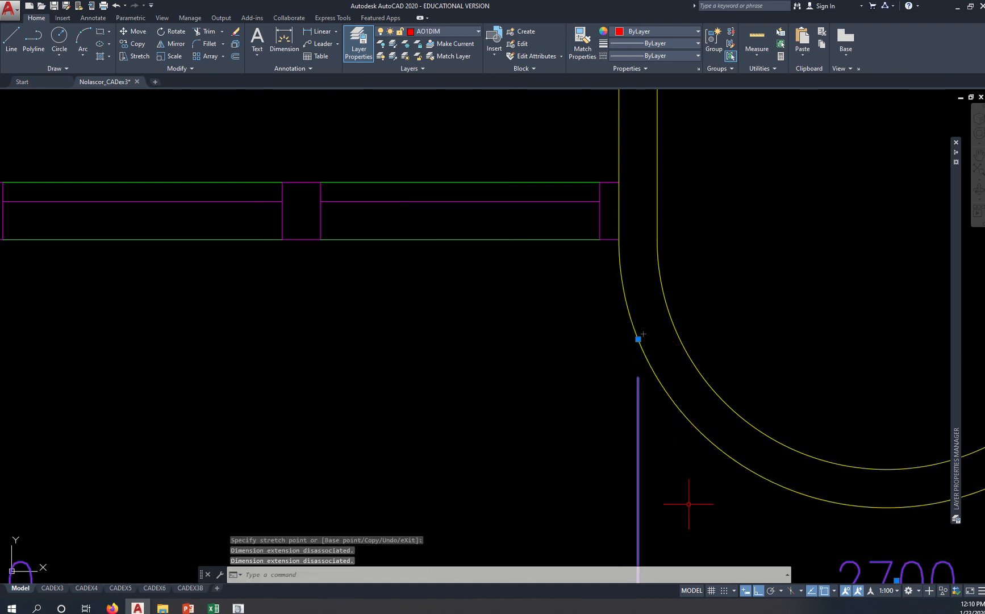
{"action": "scroll", "coordinate": [689, 503], "scroll_direction": "down", "scroll_amount": 4}
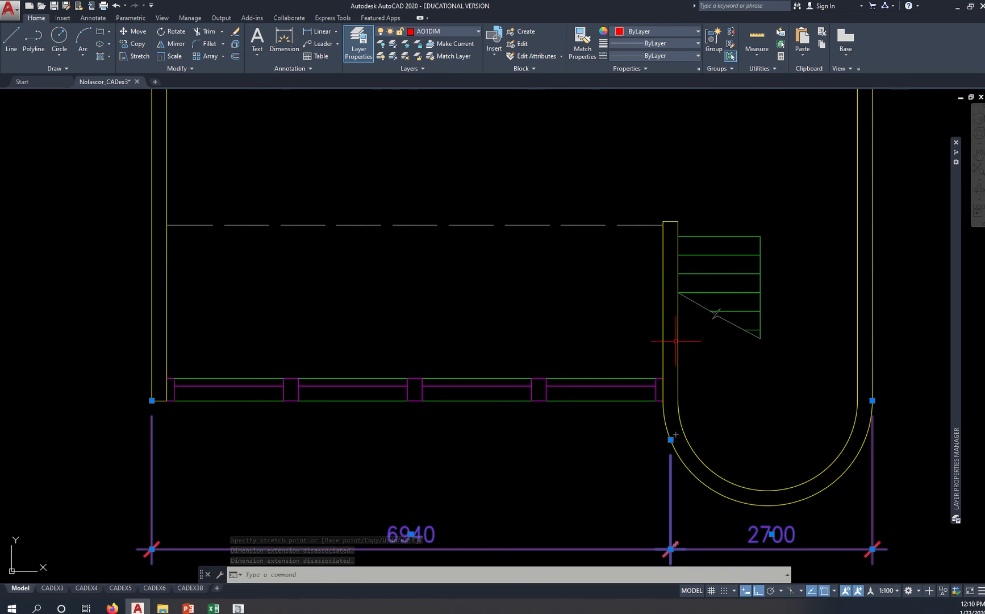
{"action": "key", "text": "Escape"}
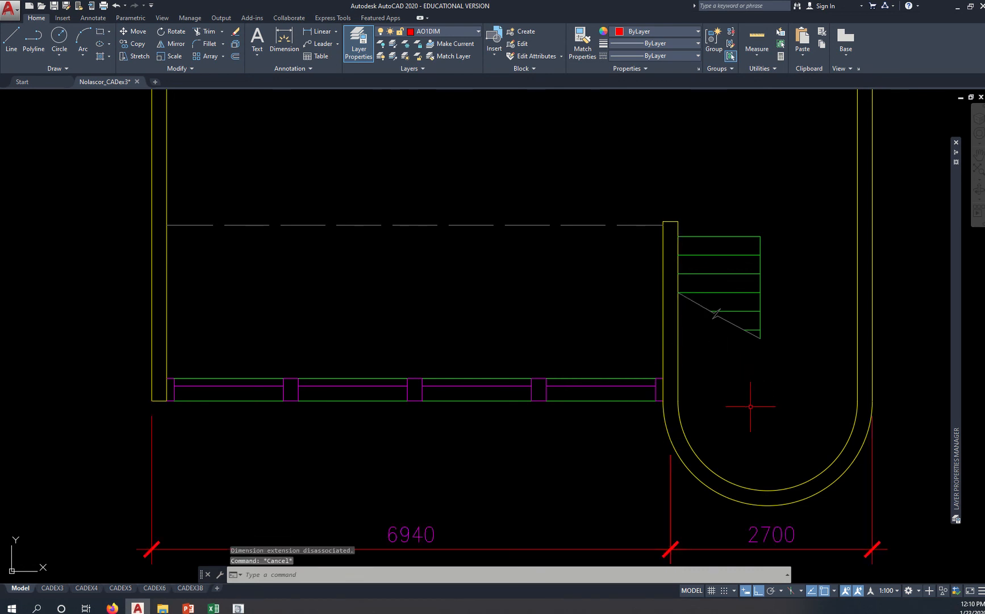
{"action": "scroll", "coordinate": [751, 406], "scroll_direction": "down", "scroll_amount": 3}
{"action": "middle_click_drag", "start_coordinate": [750, 407], "coordinate": [602, 375]}
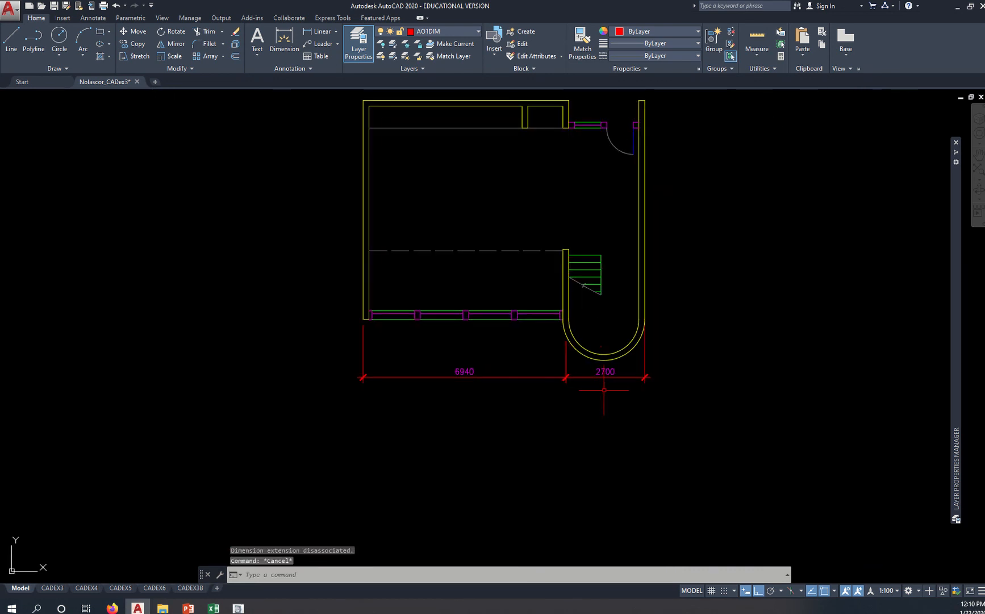
{"action": "scroll", "coordinate": [589, 376], "scroll_direction": "up", "scroll_amount": 4}
{"action": "left_click", "coordinate": [577, 374]}
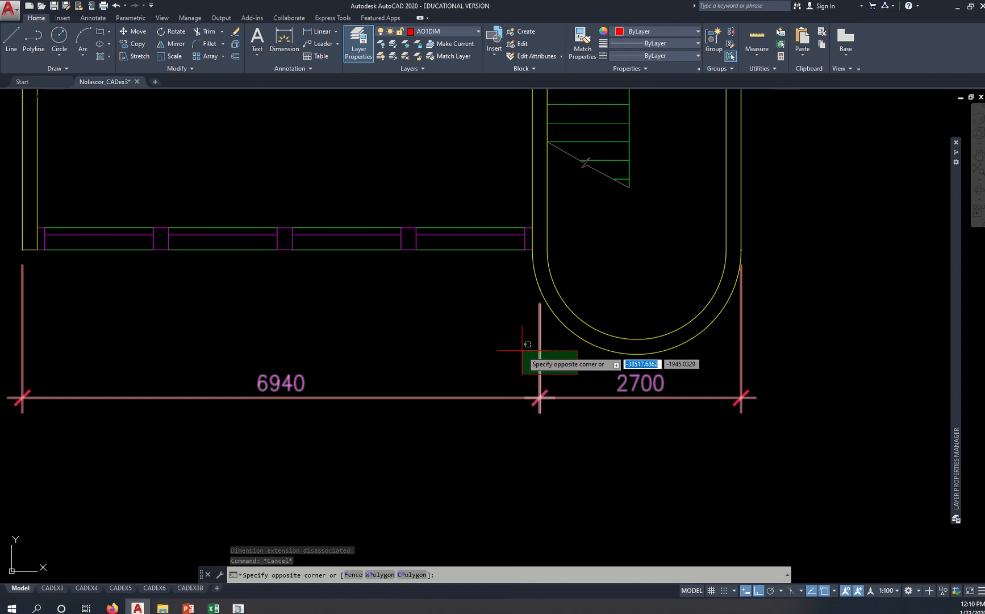
{"action": "left_click", "coordinate": [523, 352]}
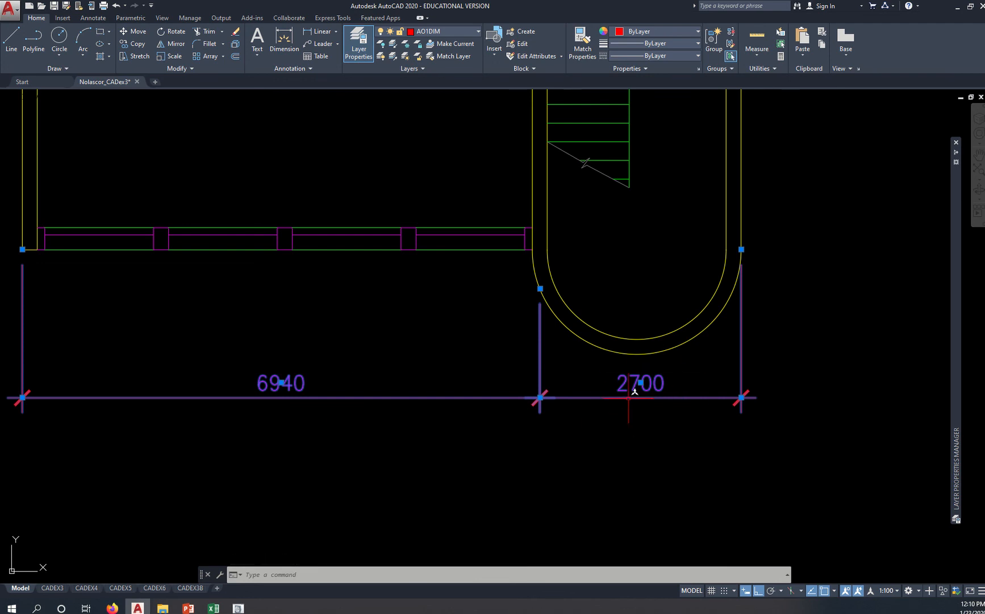
{"action": "scroll", "coordinate": [555, 437], "scroll_direction": "down", "scroll_amount": 4}
{"action": "key", "text": "Escape"}
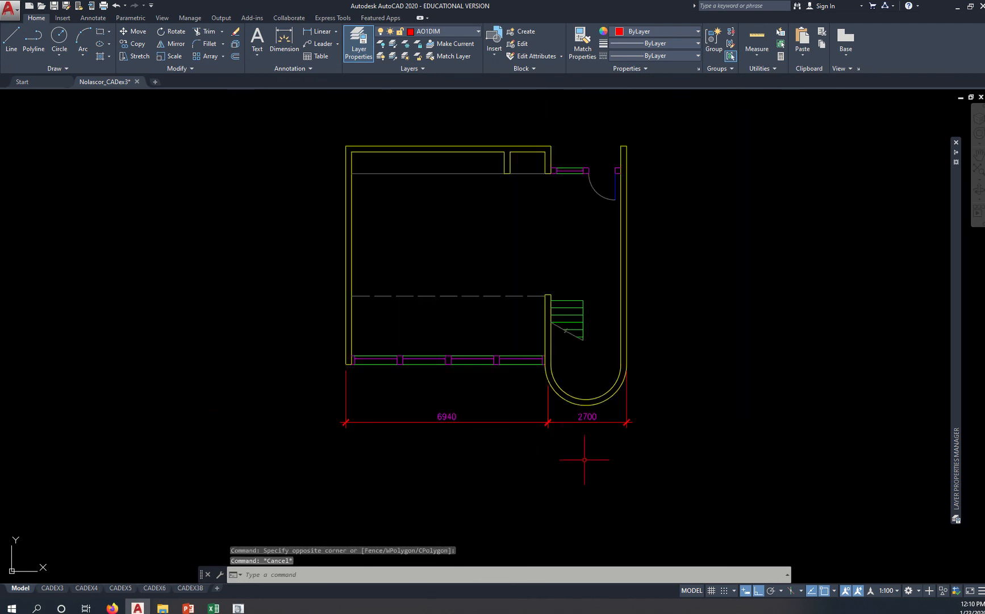